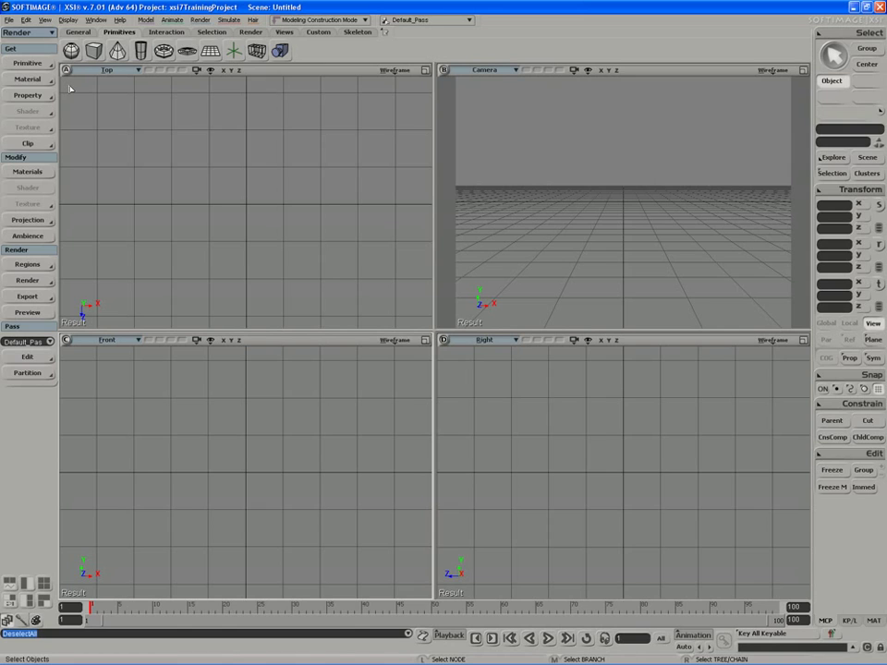
- Replace the Top view with the scene Explorer, select Scene_Root and switch to the Model toolset
left_click(64, 70)
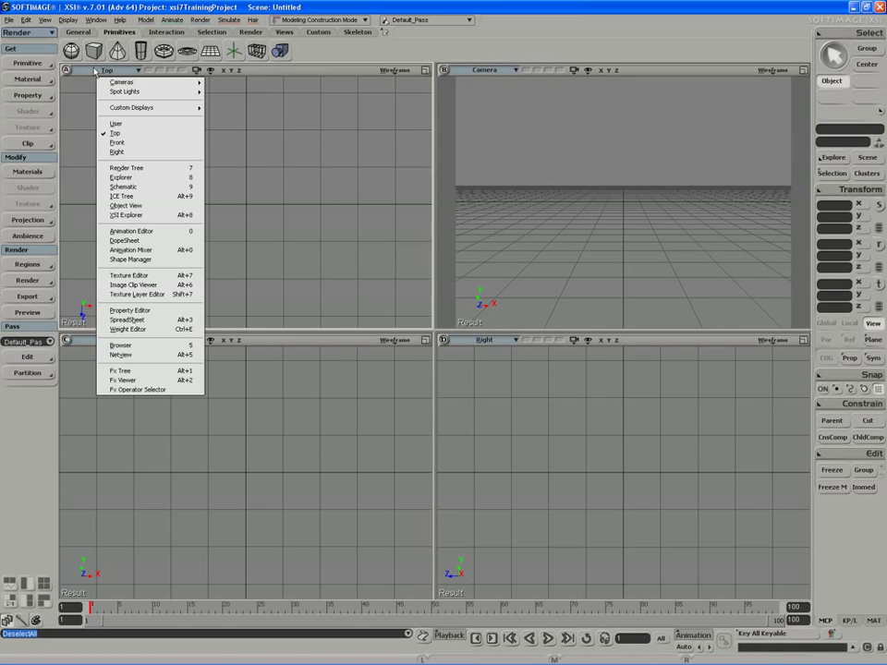
left_click(93, 136)
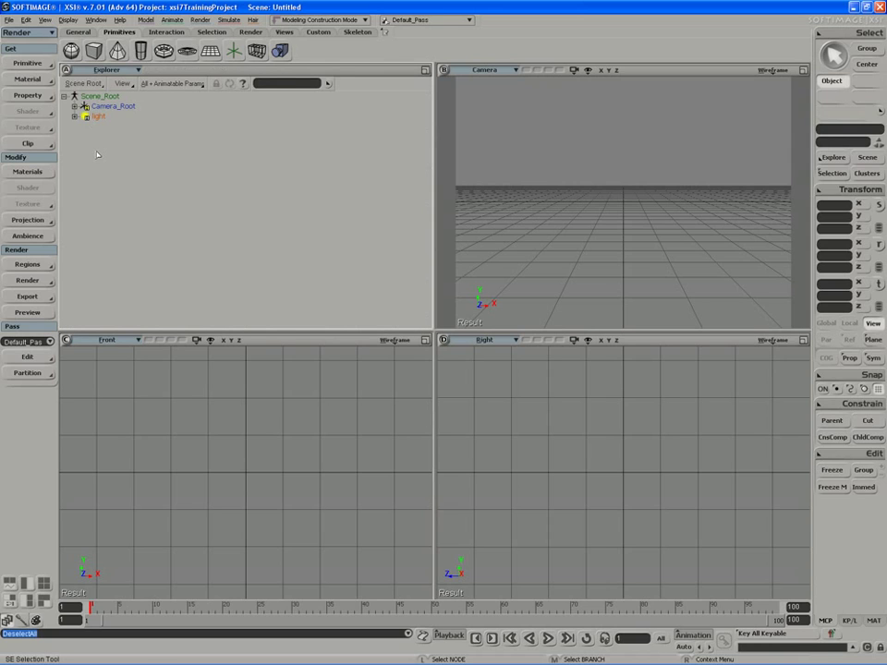
left_click(98, 96)
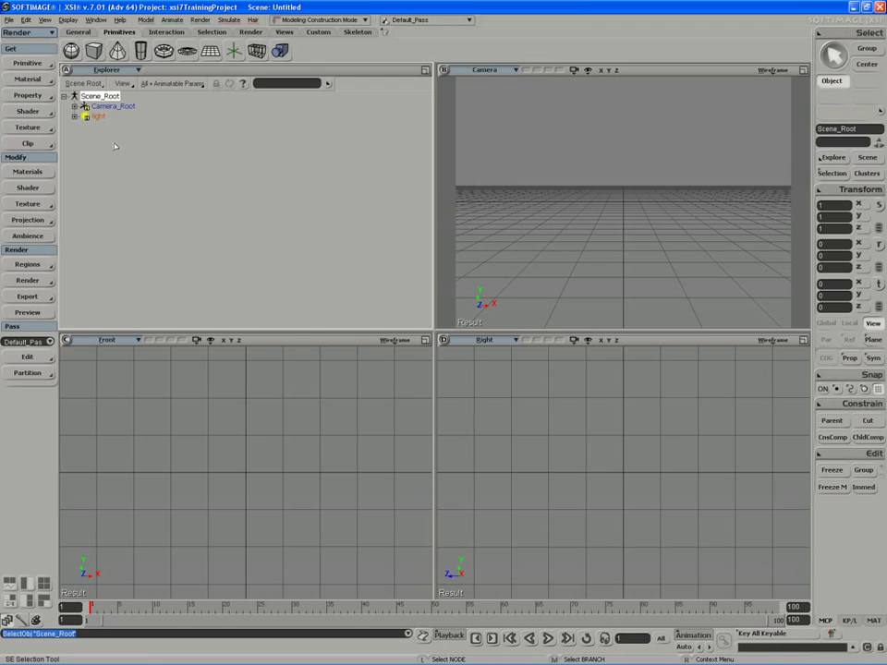
key("1")
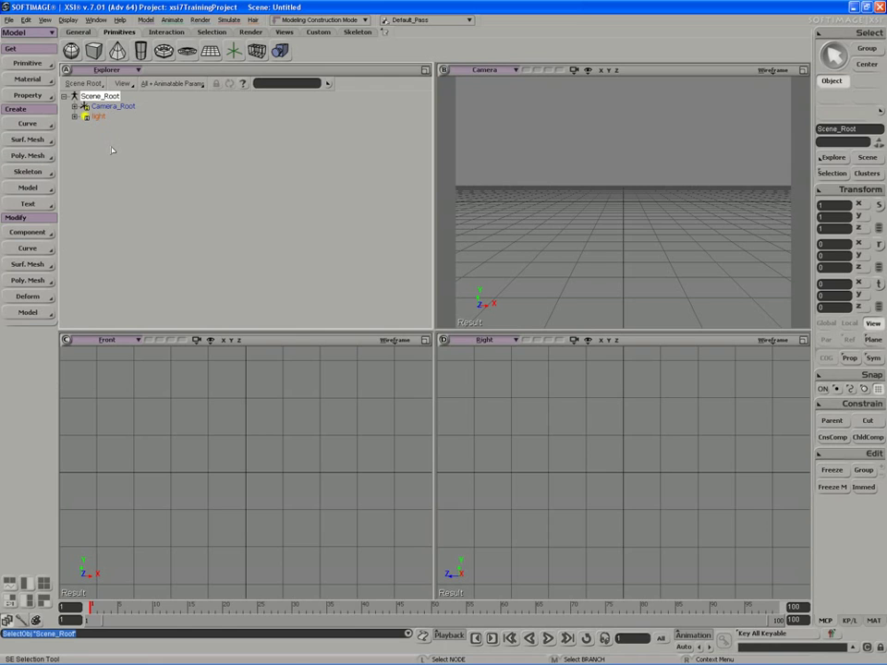
- Create a new regular model under the scene root and delete it again
left_click(37, 188)
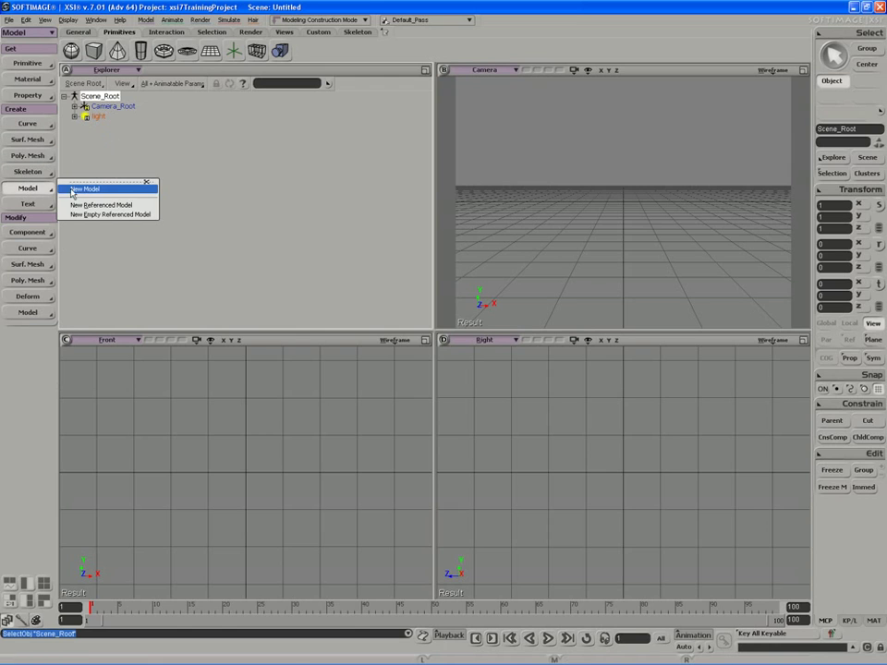
left_click(74, 189)
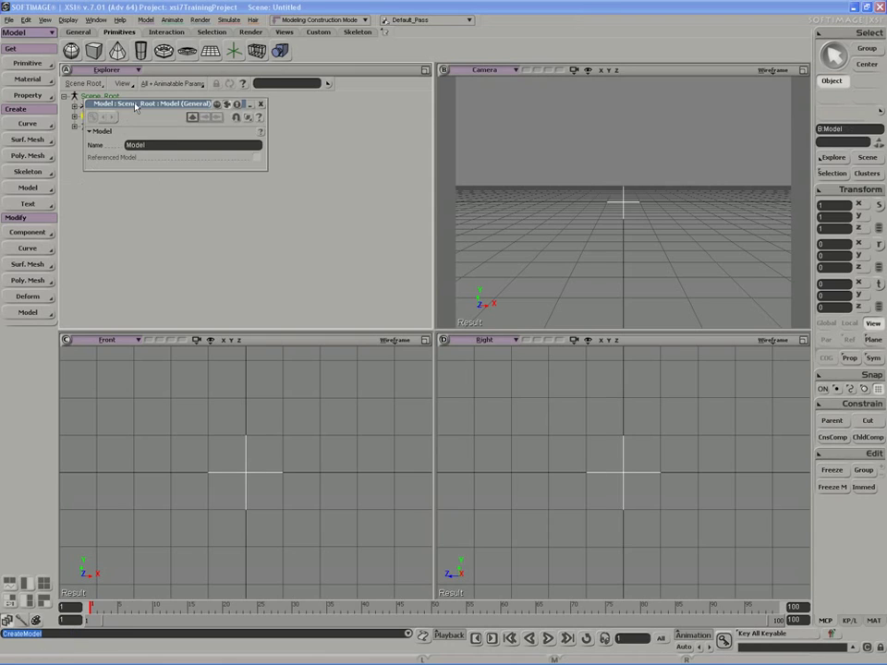
left_click_drag(135, 105, 236, 126)
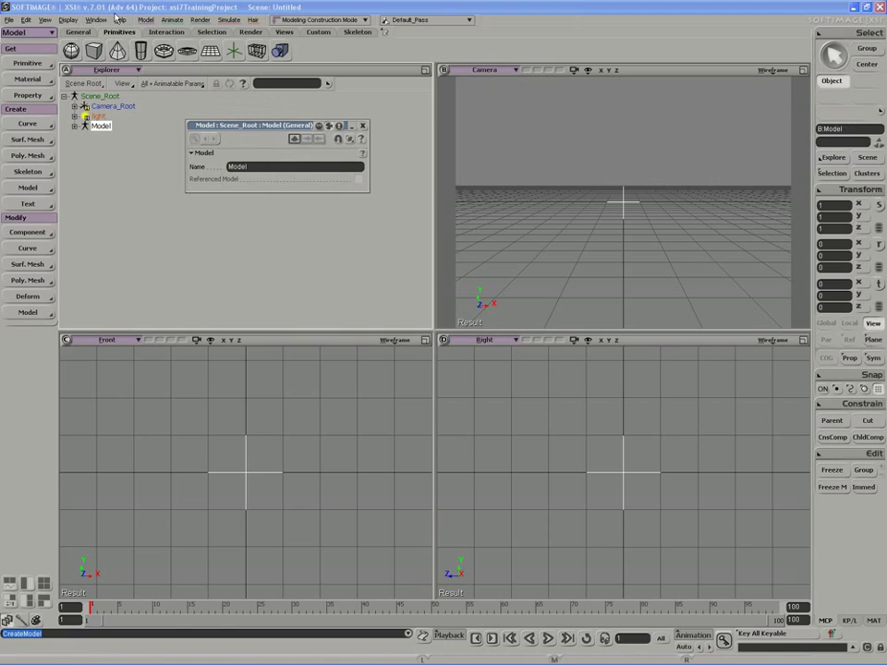
left_click(8, 19)
left_click(148, 167)
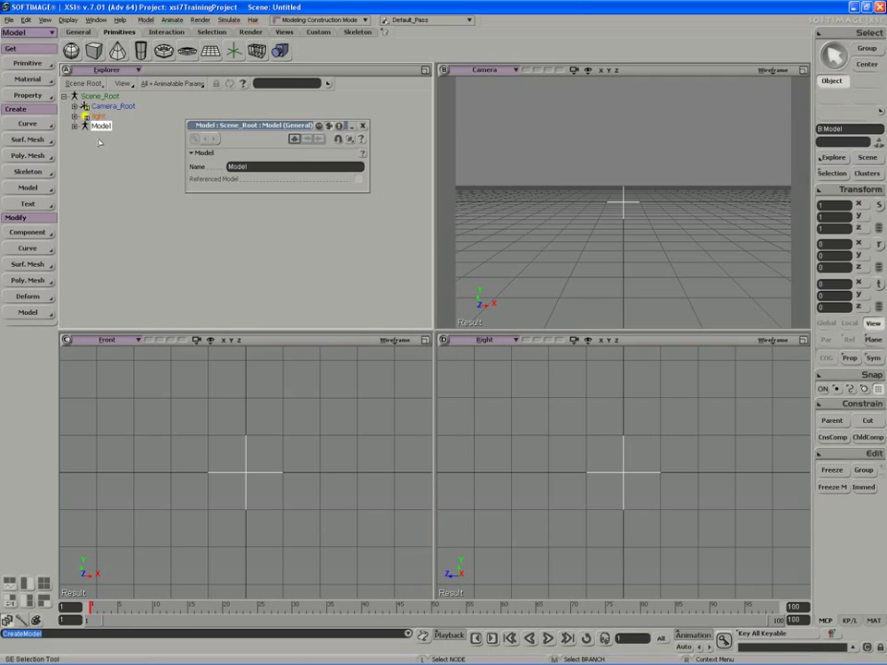
left_click(100, 127)
key("Delete")
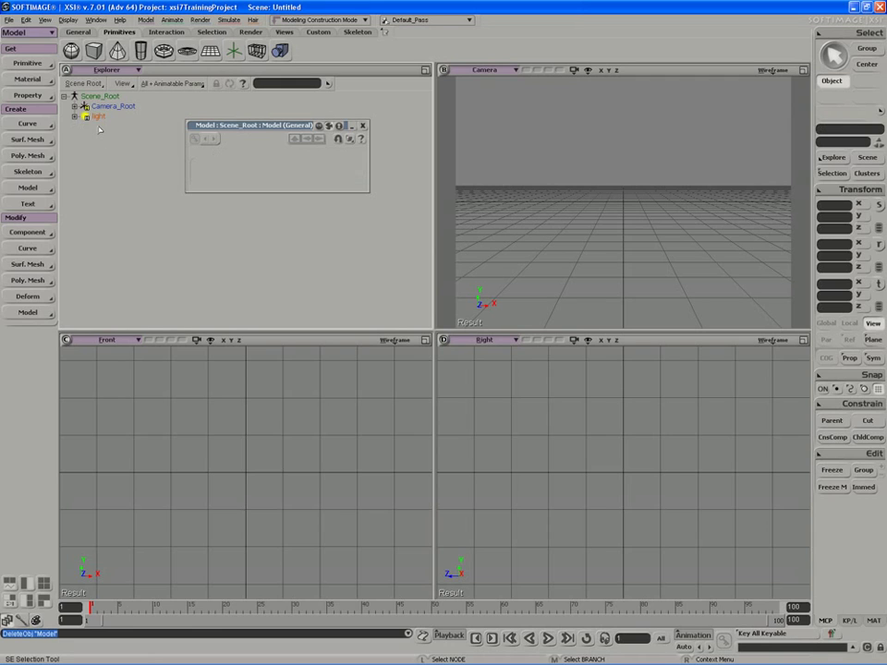
left_click(27, 190)
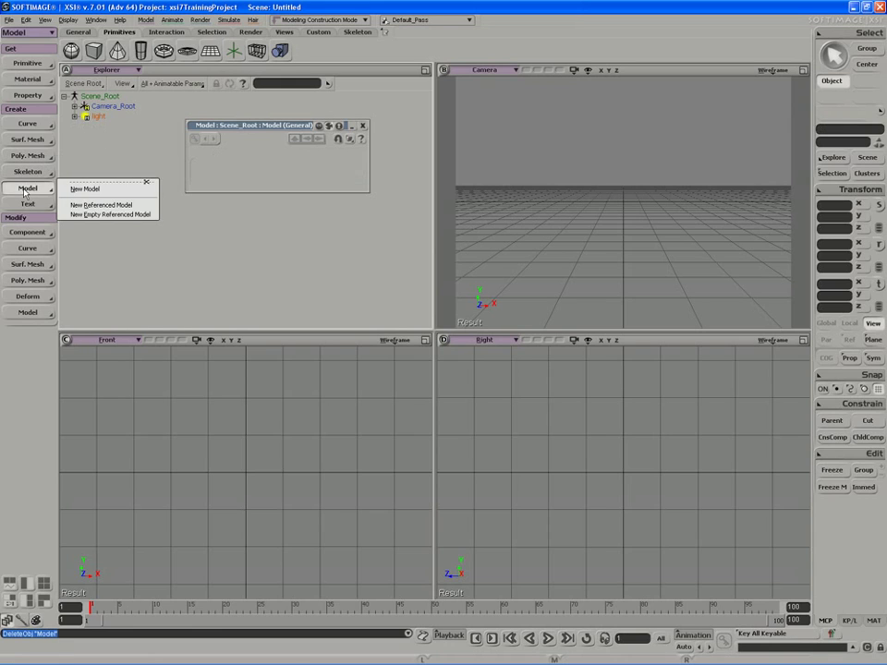
left_click(95, 205)
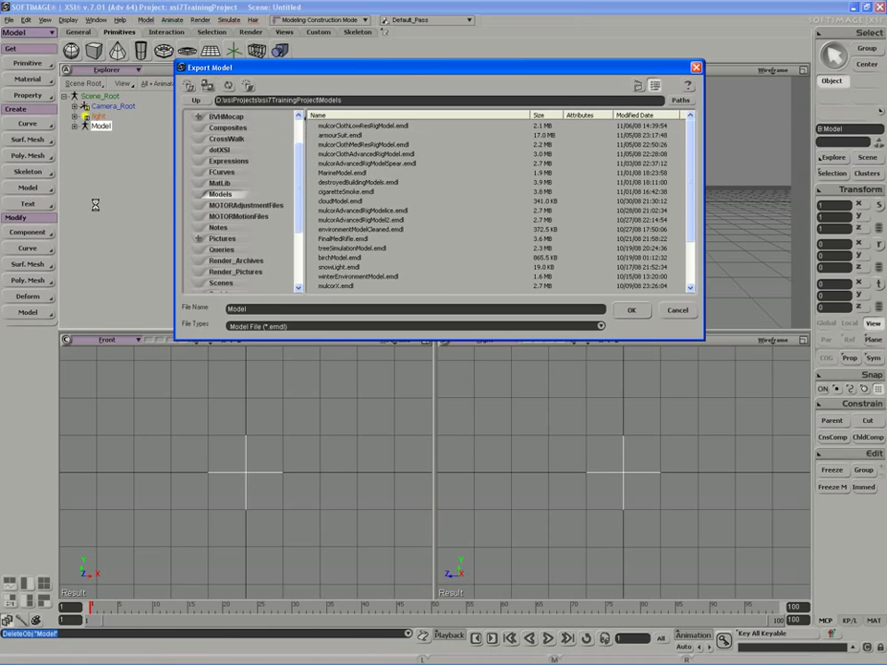
left_click(676, 311)
left_click(679, 311)
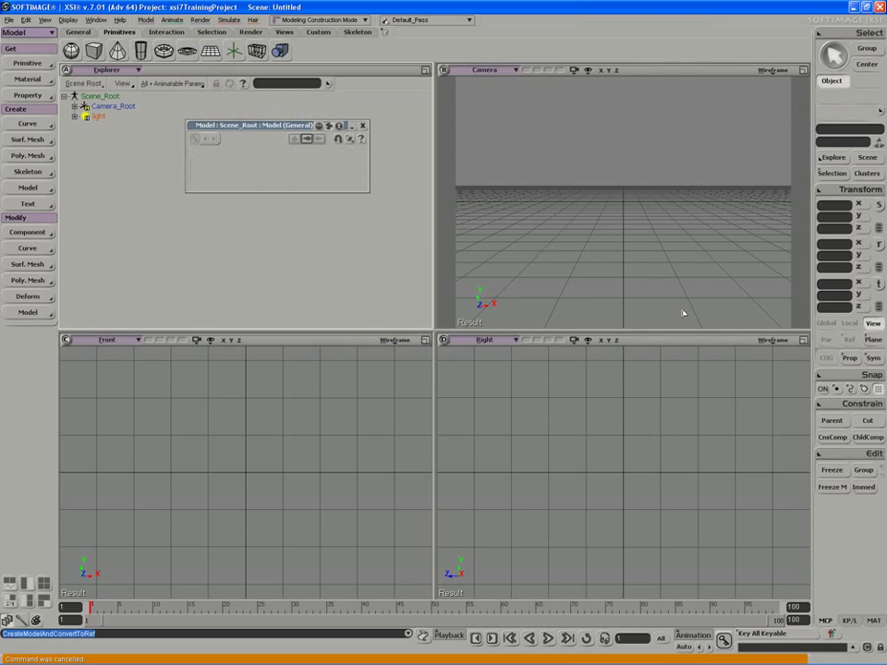
- Create a new empty referenced model in the scene and close the leftover model properties
left_click(26, 188)
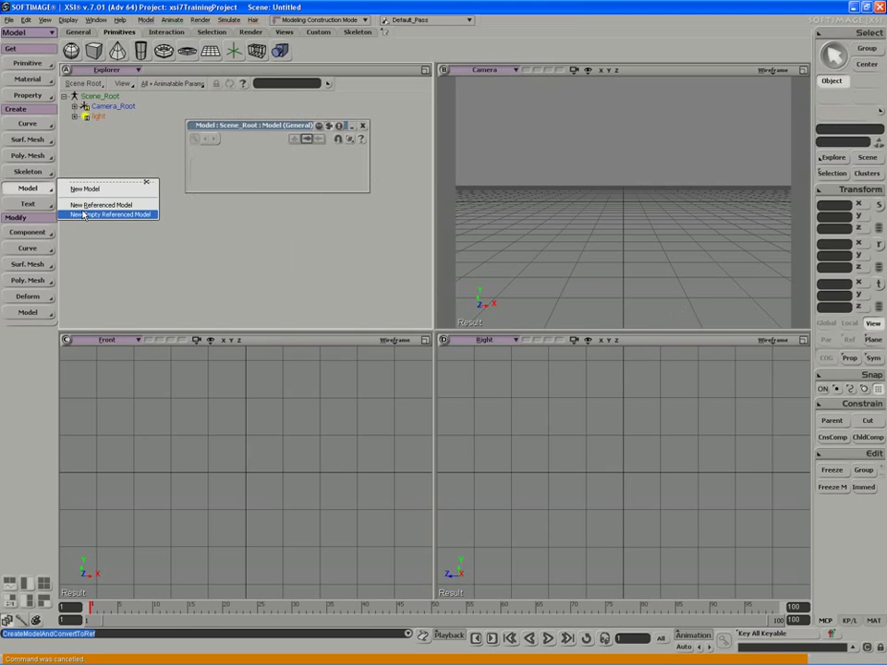
left_click(65, 161)
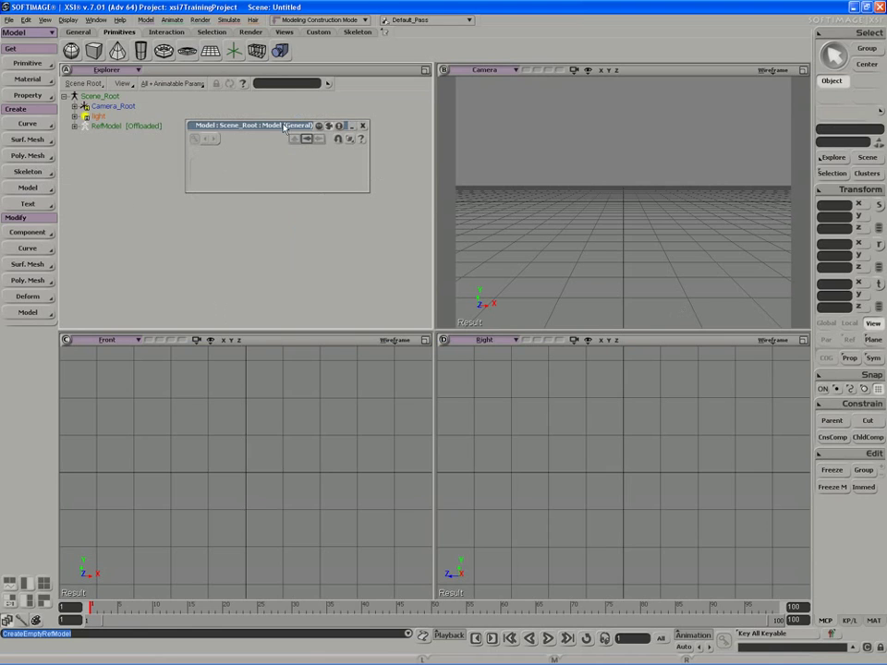
left_click_drag(297, 126, 544, 127)
left_click(608, 127)
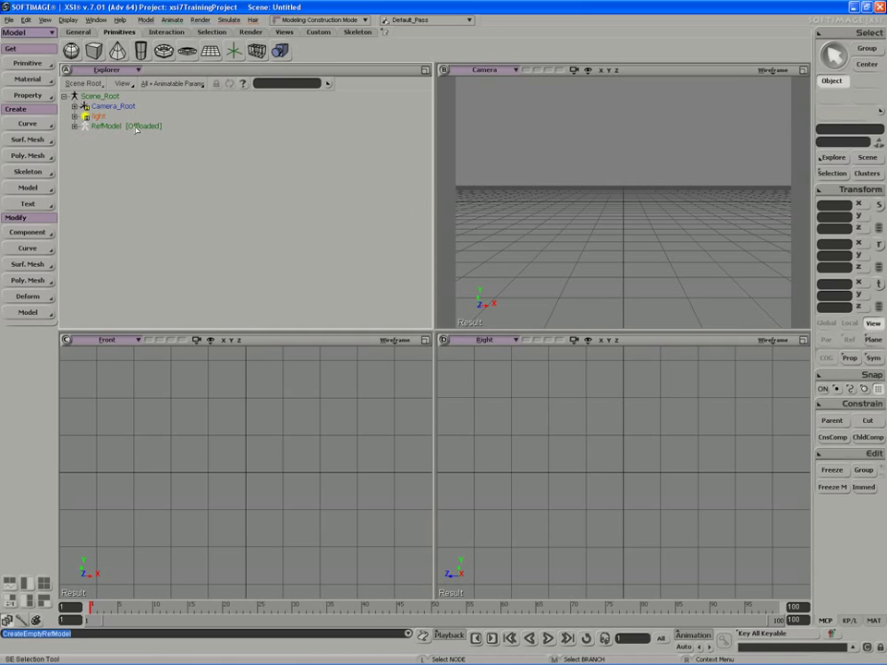
- Open the properties of the empty referenced model and rename it mulcorRefModel
left_click(136, 127)
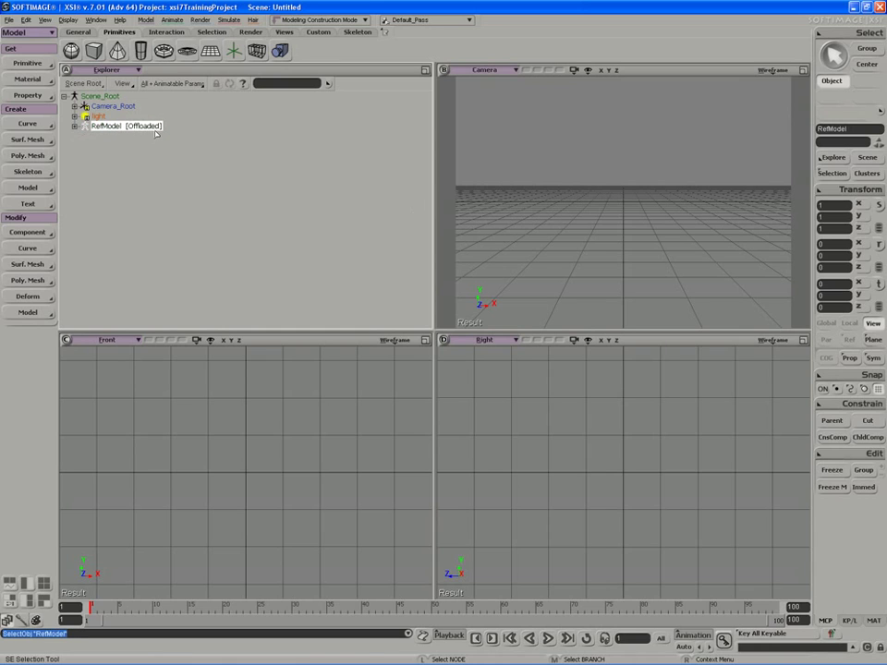
left_click(85, 125)
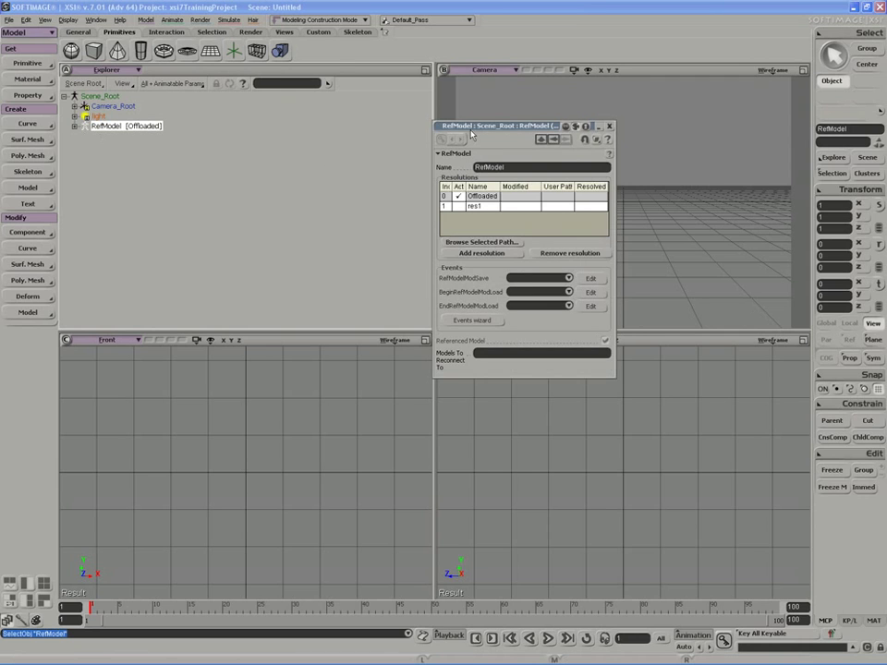
left_click_drag(472, 125, 217, 91)
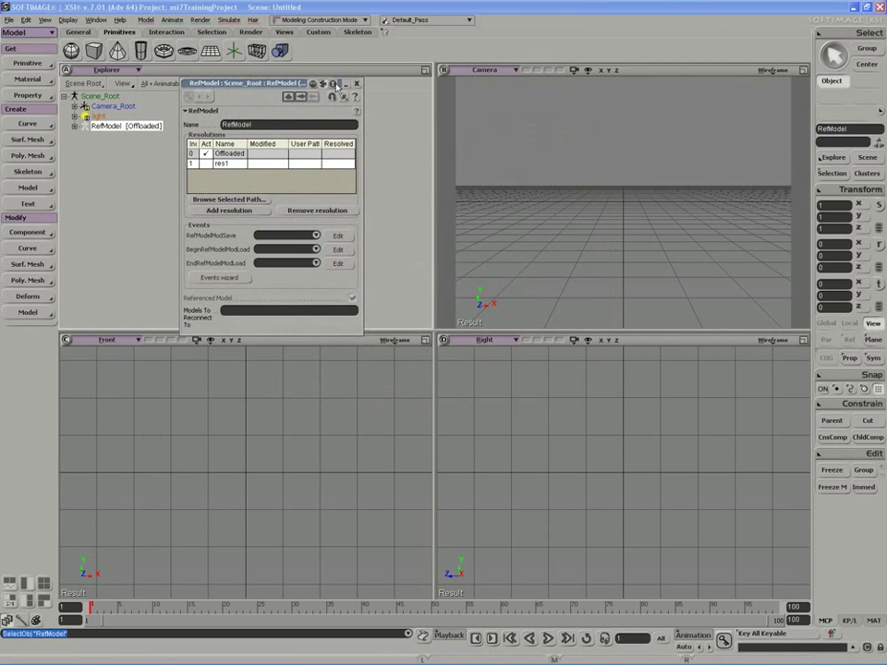
double_click(259, 125)
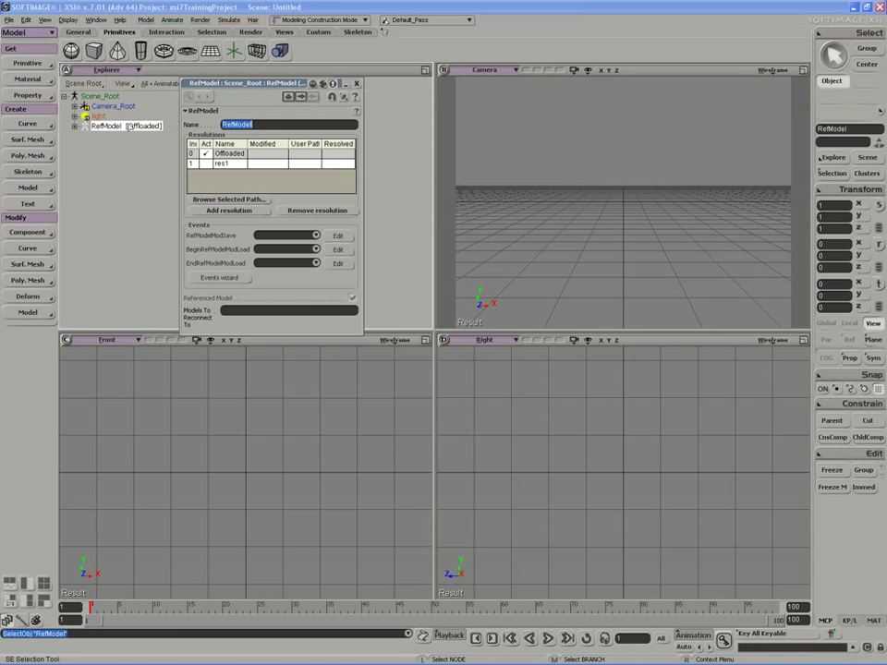
left_click_drag(243, 87, 227, 85)
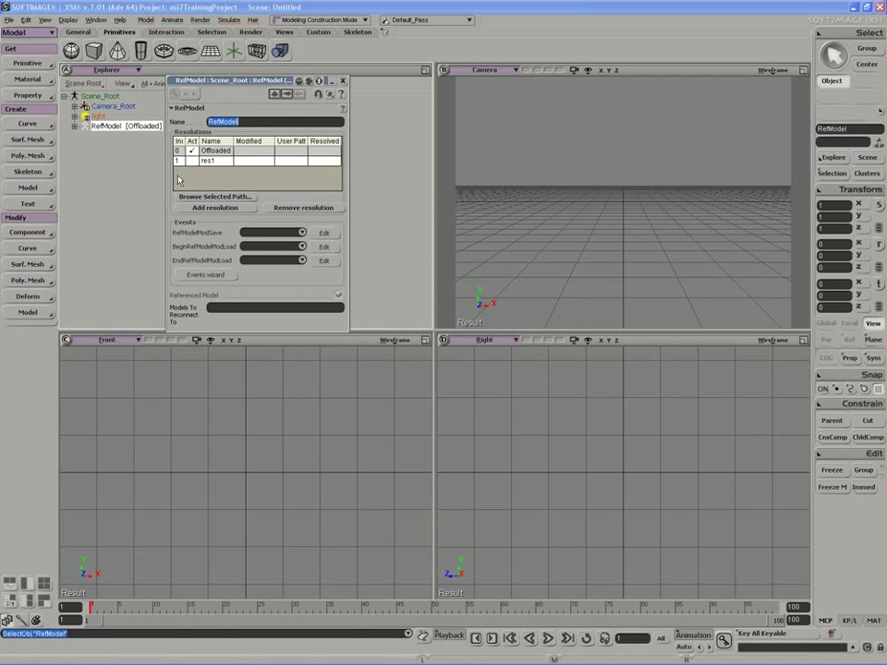
left_click_drag(205, 85, 221, 103)
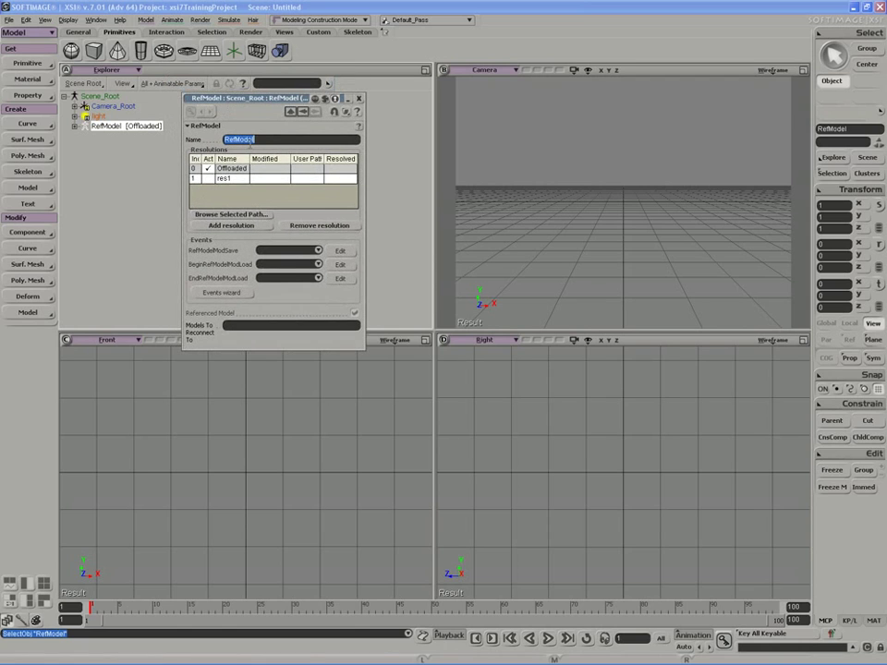
type("mulcorRefModel")
key("Return")
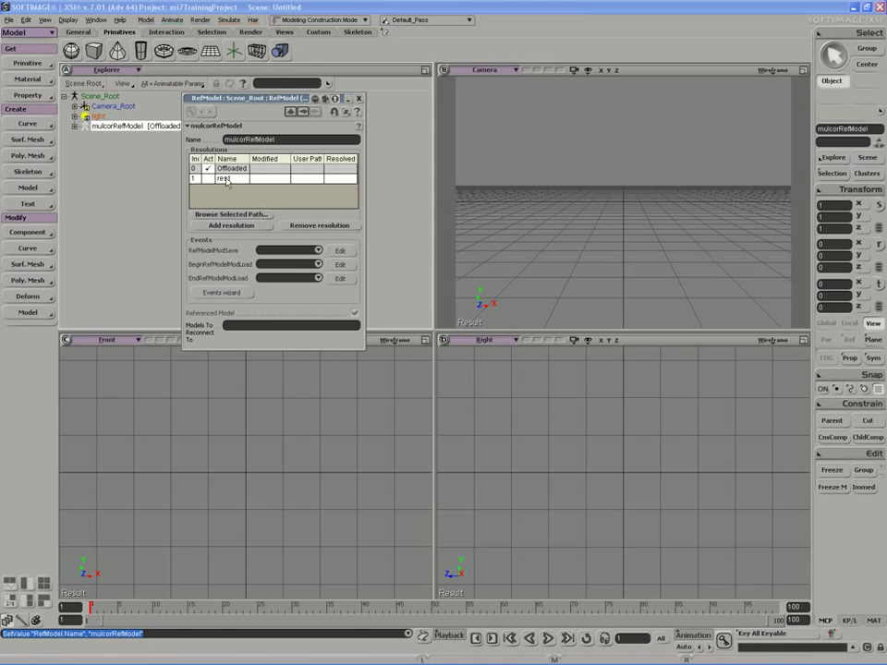
- Import mulcorAdvancedRigModel.emdl from the project's Models folder into the scene through the file browser
mouse_move(248, 98)
left_mouse_down()
mouse_move(256, 88)
mouse_move(248, 88)
left_mouse_up()
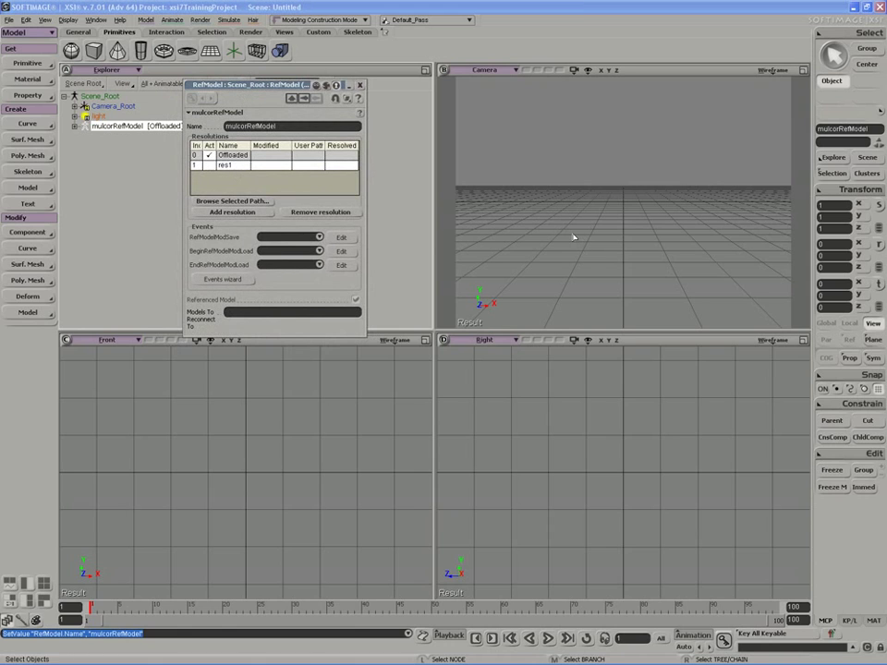
key("5")
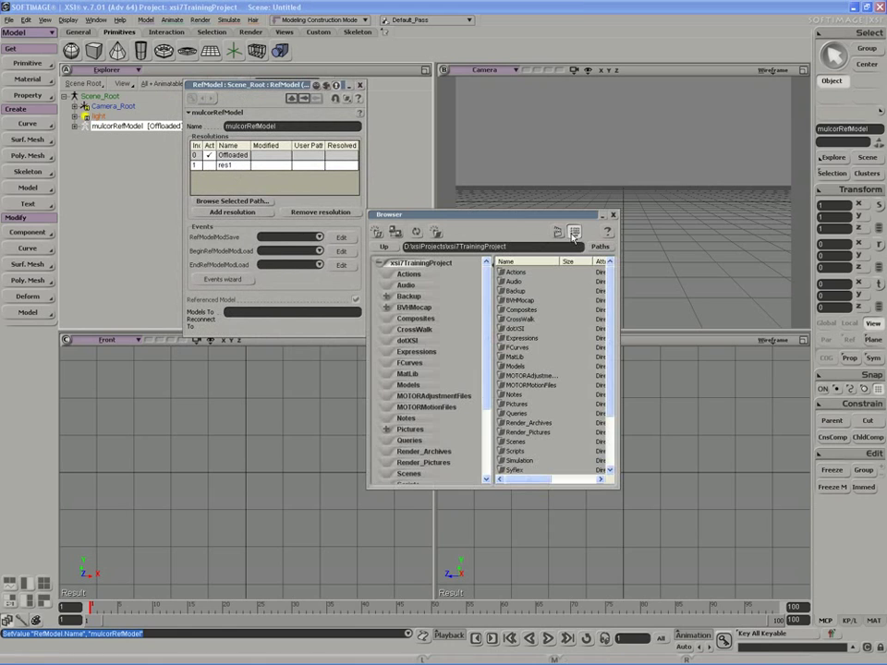
left_click(408, 384)
left_click_drag(557, 261, 590, 256)
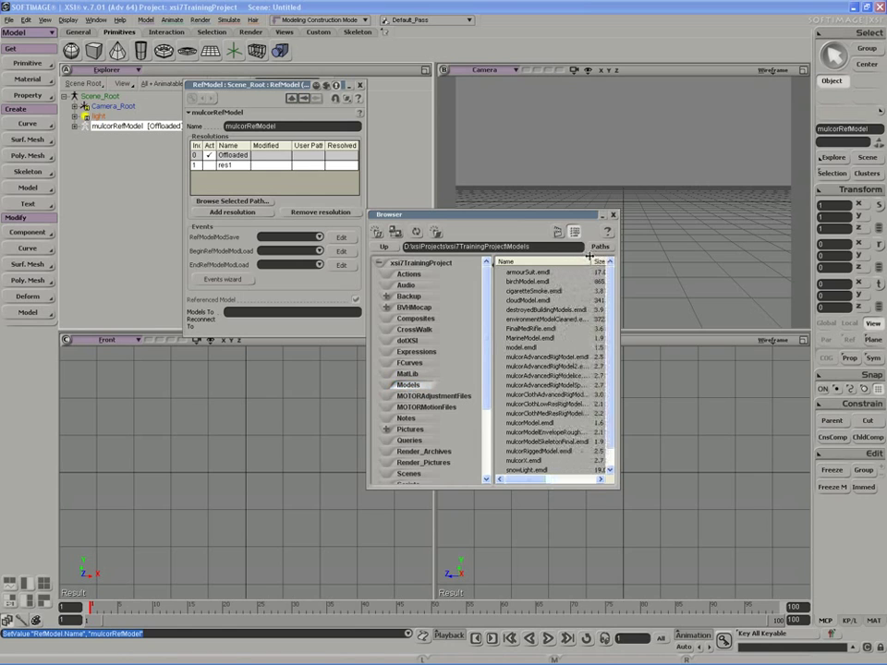
left_click_drag(616, 350, 699, 350)
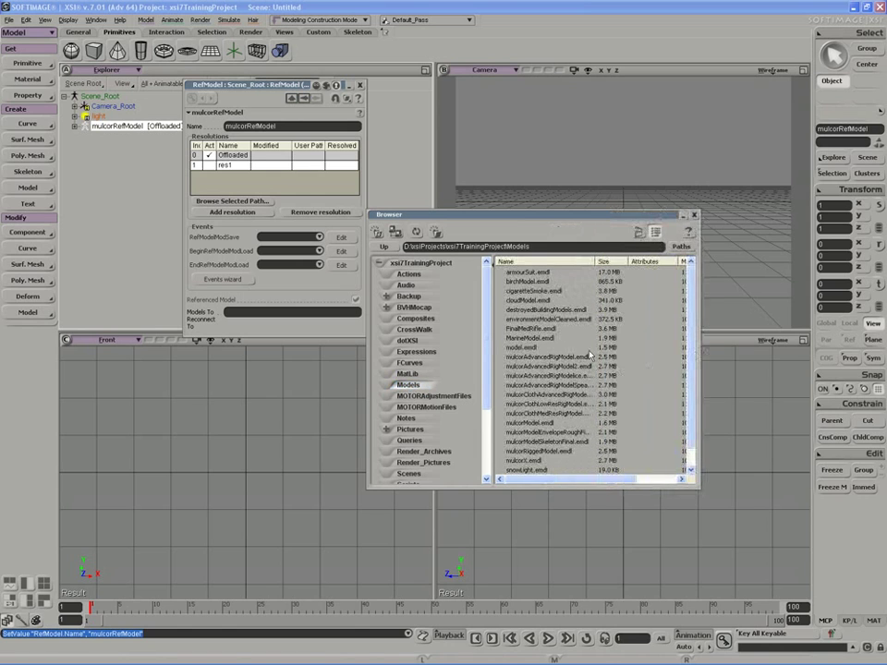
left_click_drag(594, 261, 618, 261)
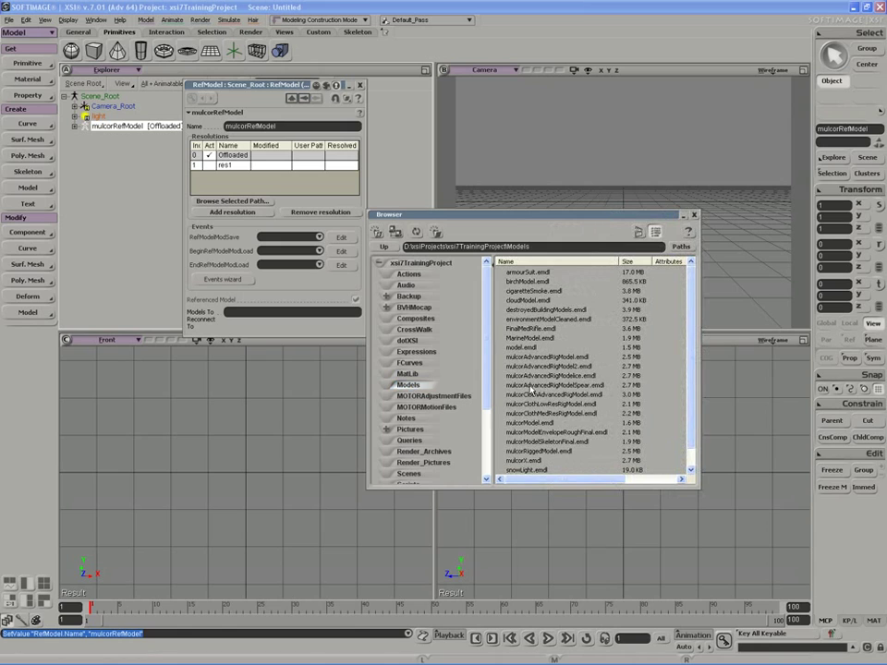
left_click(536, 358)
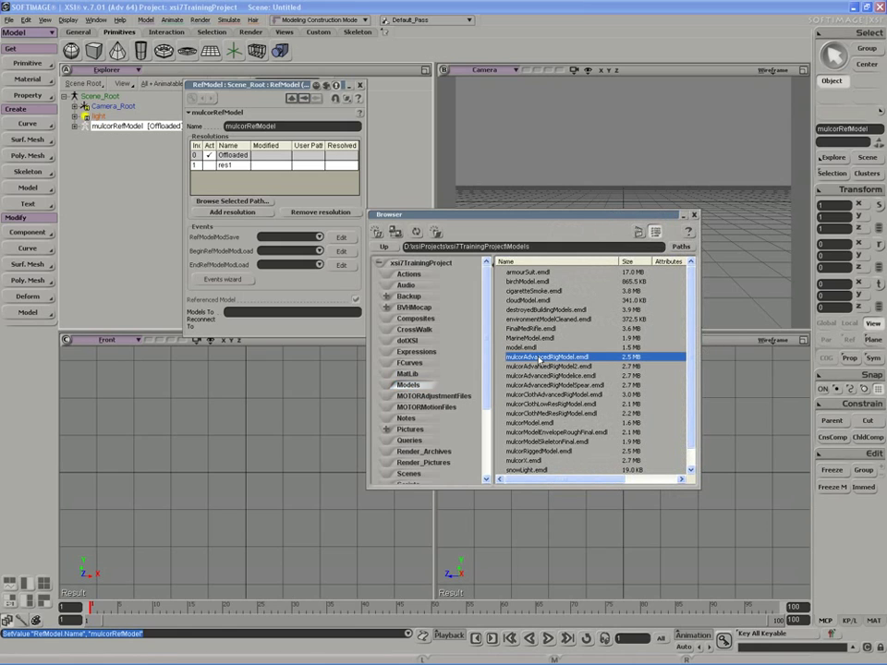
left_click_drag(540, 360, 556, 140)
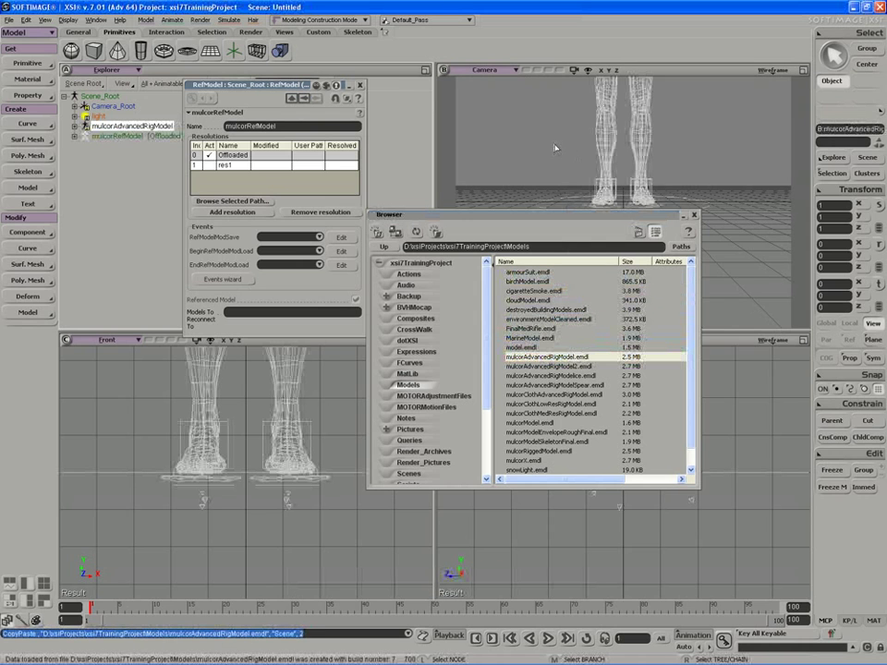
- Deselect the imported rig, bring its body into the Camera view and close the file browser
left_click_drag(558, 172, 530, 364)
key("space")
left_click(513, 188)
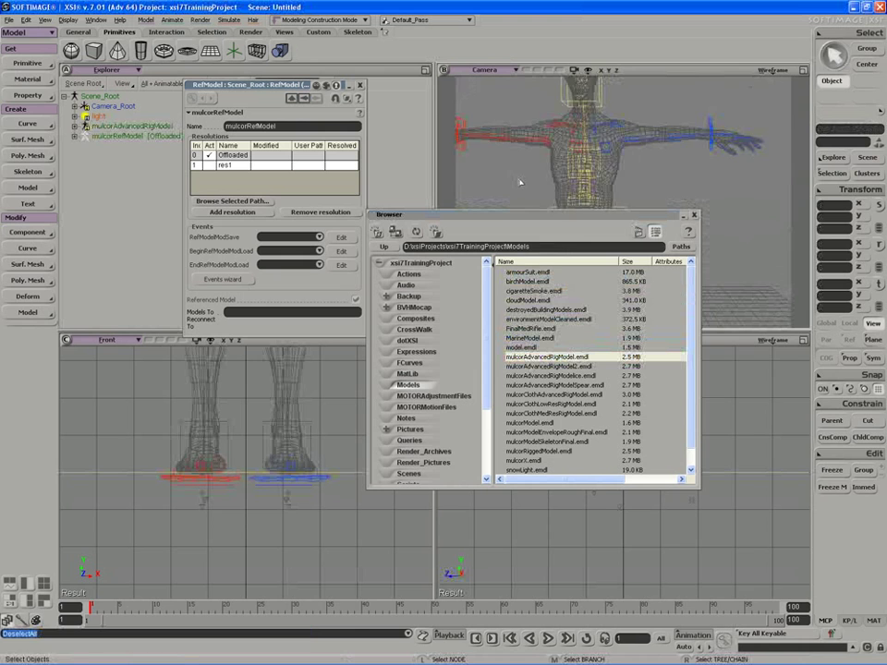
key("s")
right_click_drag(518, 182, 519, 176)
mouse_move(519, 176)
middle_mouse_down()
mouse_move(512, 184)
mouse_move(525, 168)
middle_mouse_up()
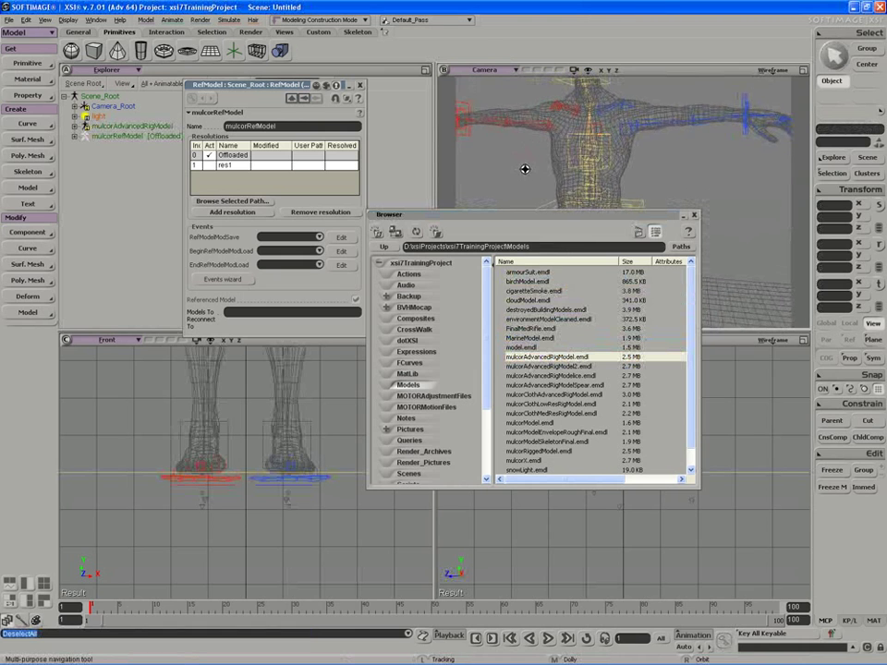
left_click_drag(532, 214, 521, 310)
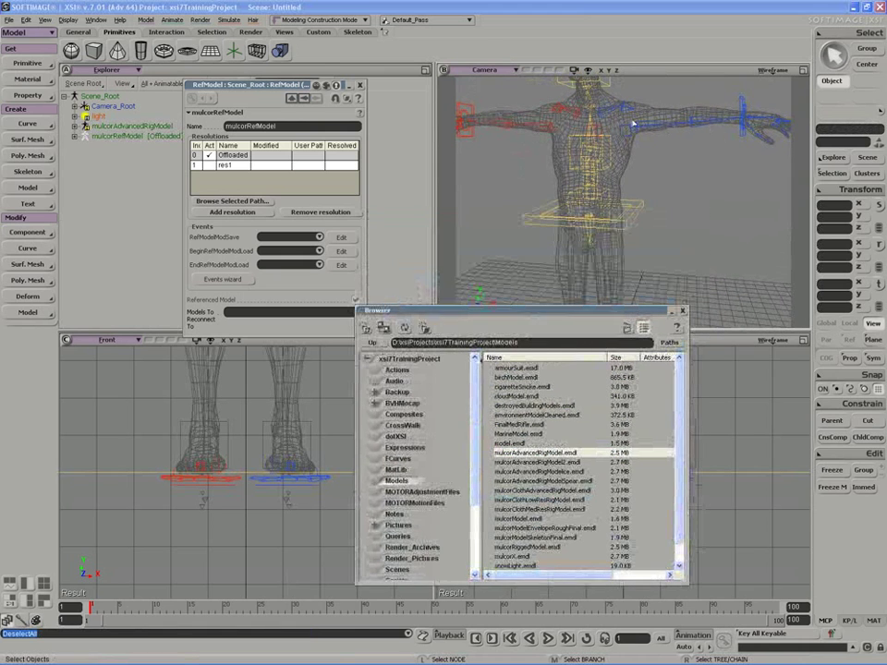
left_click(682, 310)
- Examine the imported character in shaded display in the Camera view and return to wireframe
middle_click(765, 72)
key("s")
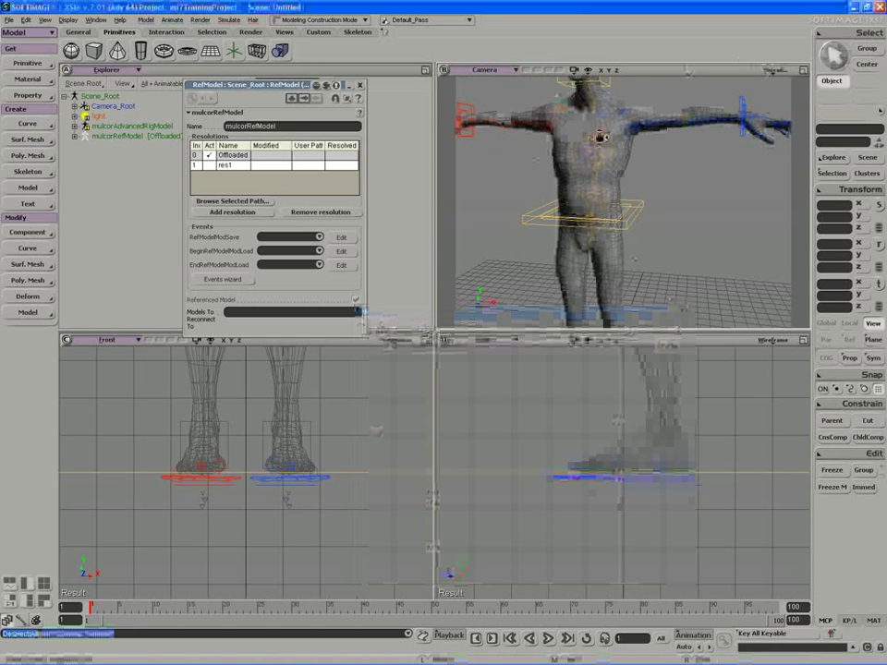
right_click_drag(599, 139, 602, 146)
right_click_drag(568, 180, 596, 196)
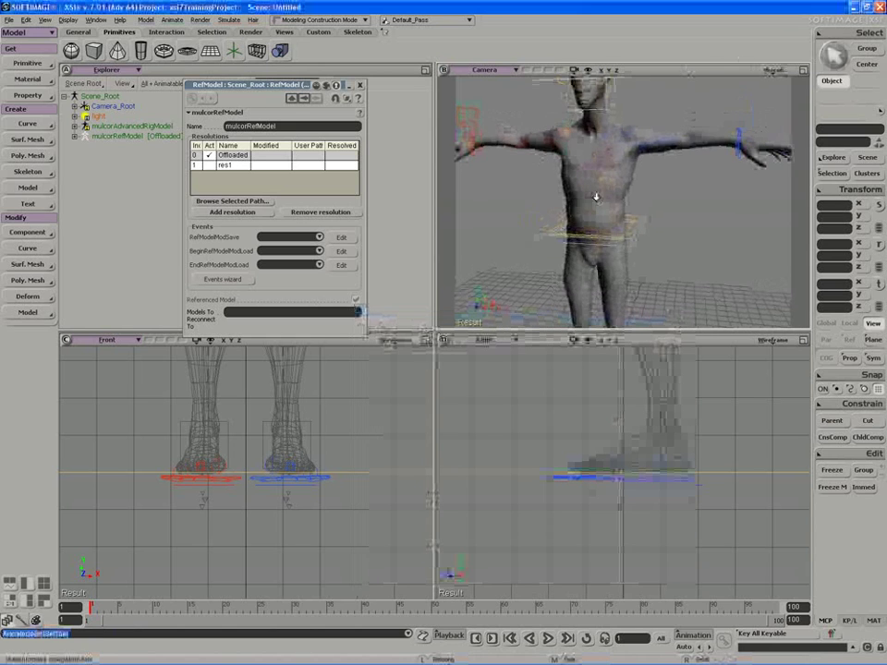
middle_click(771, 70)
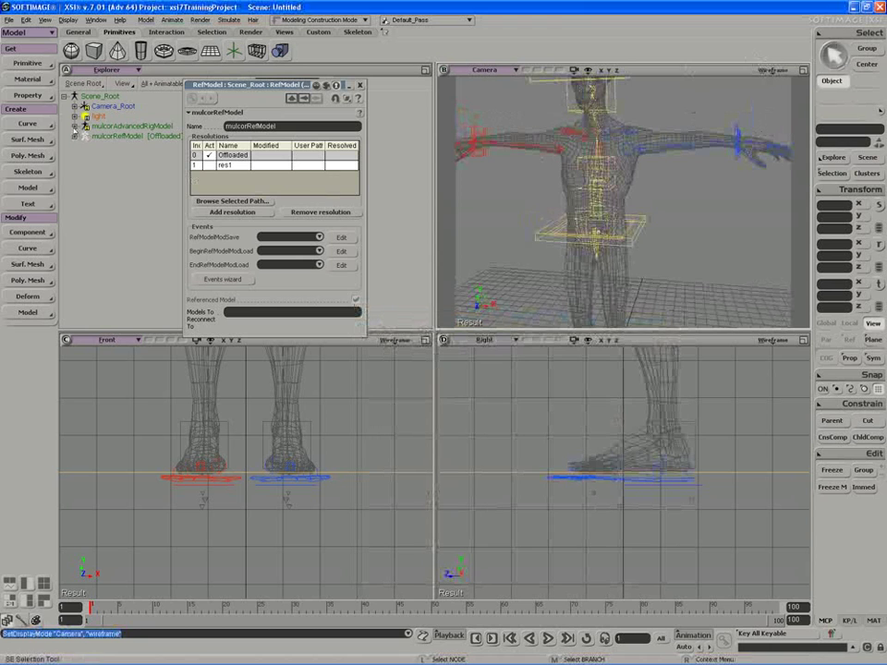
- Apply a Polygon Reduction operator to the mulcorBodyGeo mesh inside mulcorAdvancedRigModel
left_click(74, 125)
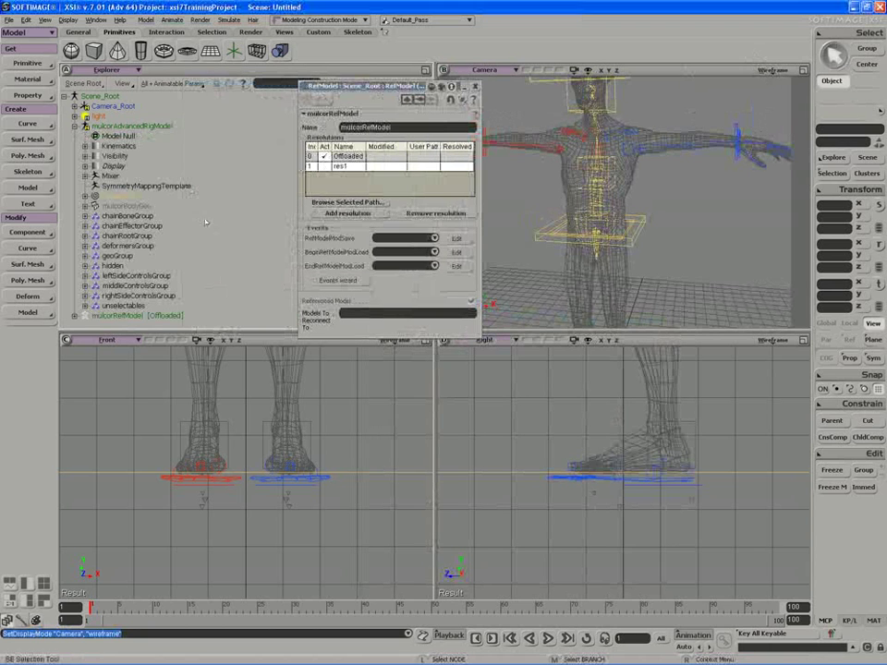
left_click(126, 205)
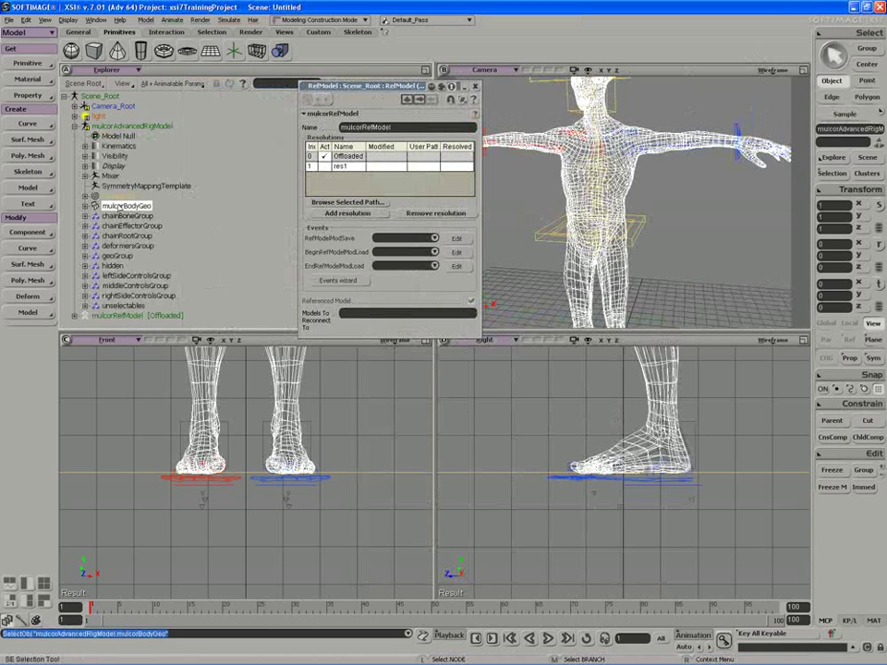
left_click(28, 296)
left_click(28, 279)
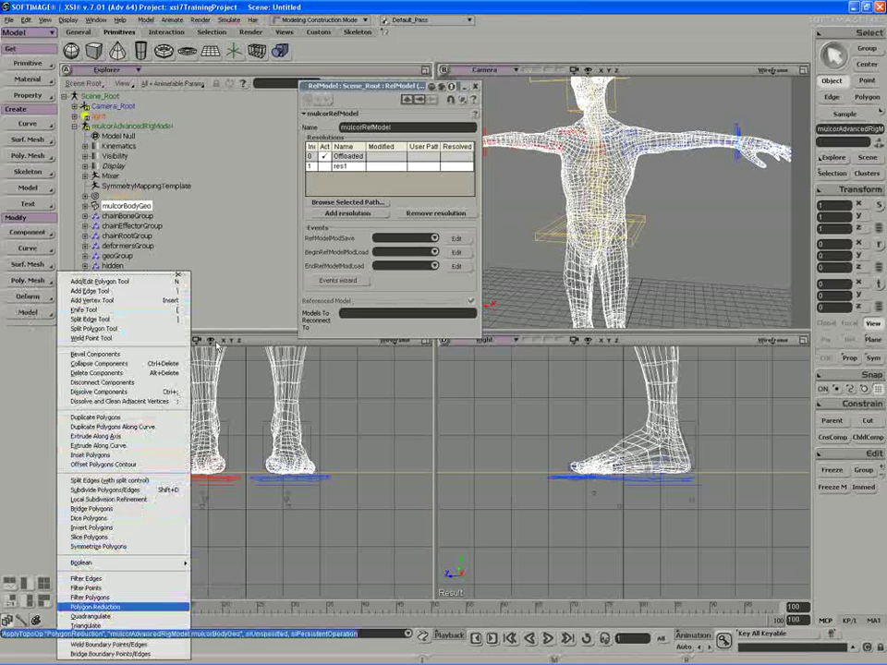
left_click(107, 612)
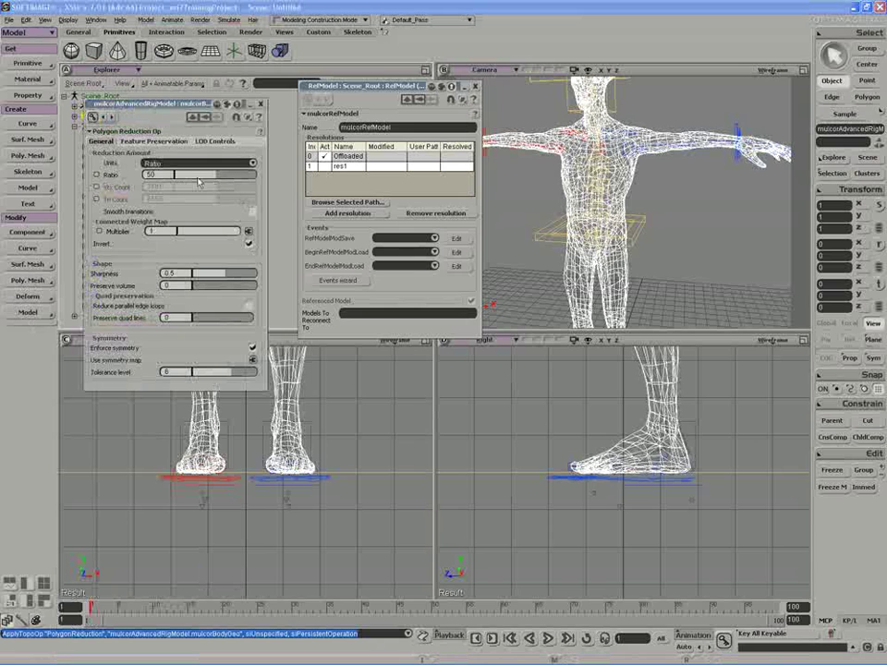
- Set the reduction ratio to about 74.15 and Preserve quad lines to 1
left_click(232, 175)
left_click_drag(234, 179, 238, 179)
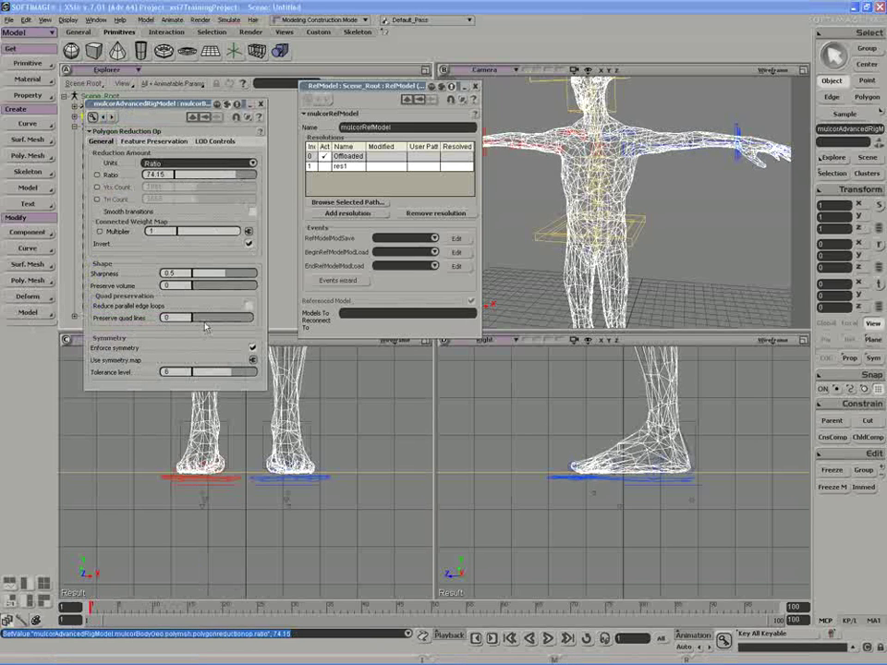
left_click(185, 317)
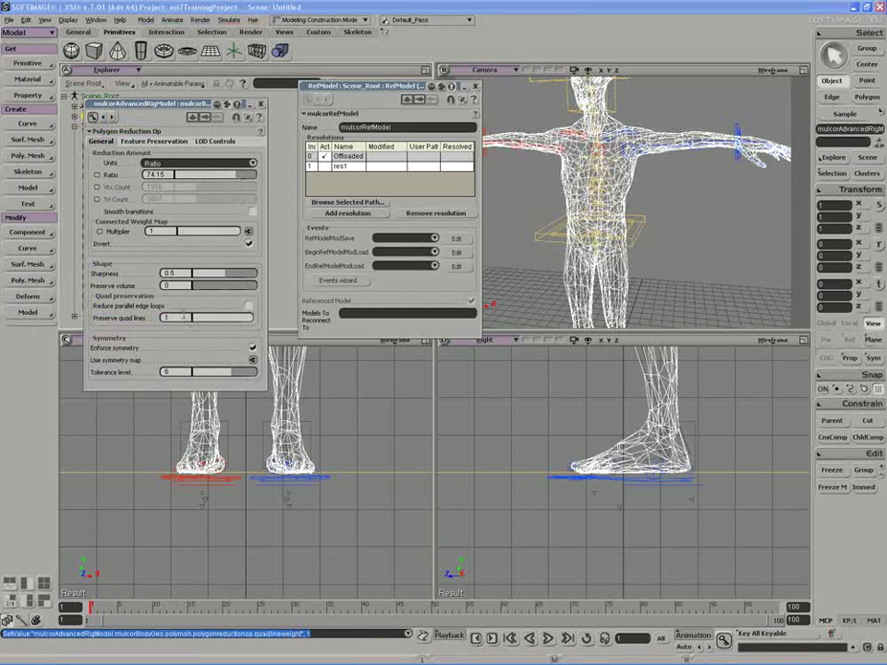
- Switch the Camera view to shaded display and inspect the reduced mesh around the torso
middle_click(772, 70)
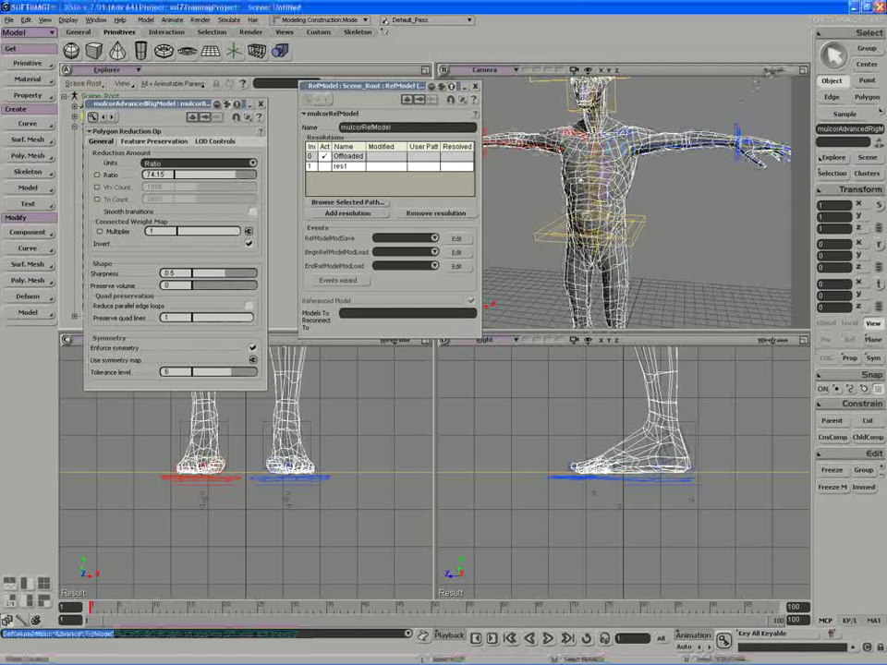
key("s")
right_click_drag(564, 192, 580, 193)
middle_click_drag(584, 191, 556, 214)
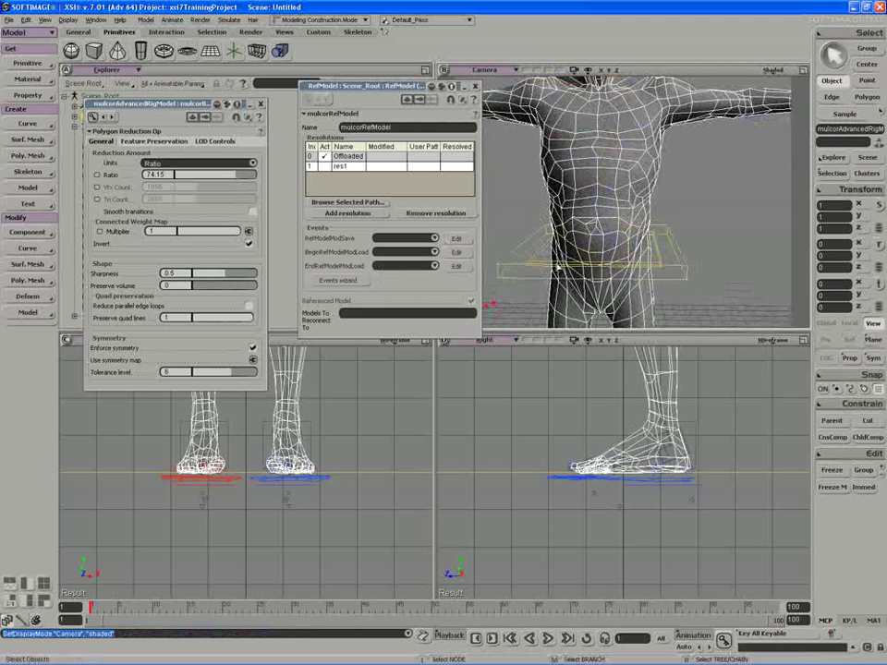
right_click_drag(531, 257, 504, 245)
- Set the Polygon Reduction ratio to 86, check the whole body and close the operator's properties
left_click(155, 174)
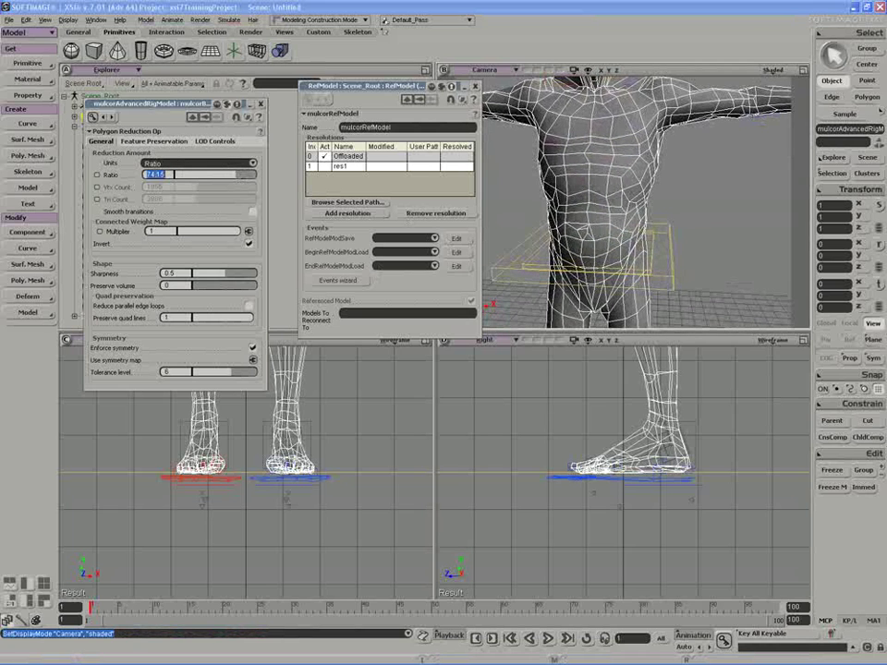
type("86")
key("Return")
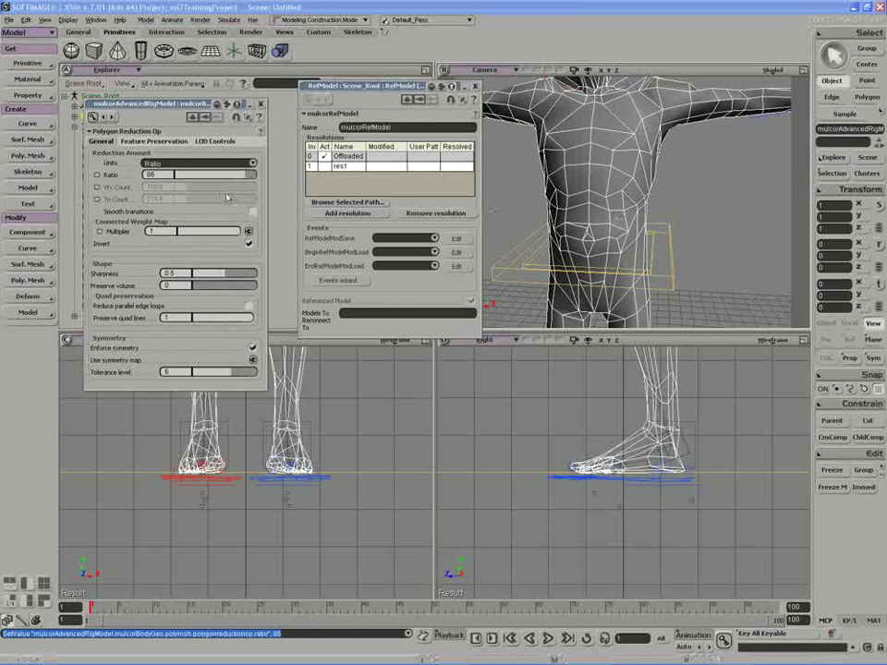
left_click_drag(529, 168, 573, 238)
middle_click_drag(574, 238, 621, 226)
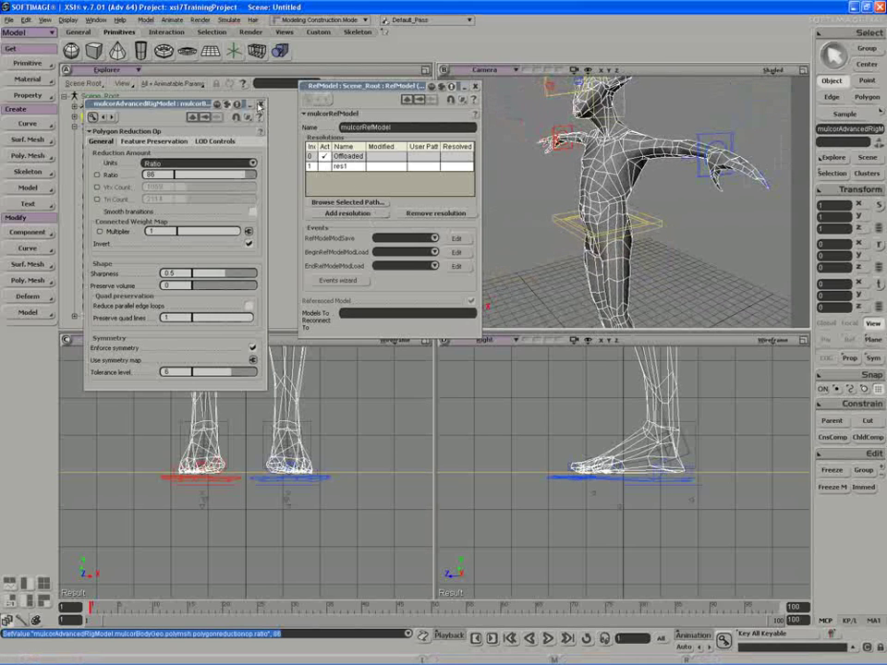
left_click(259, 105)
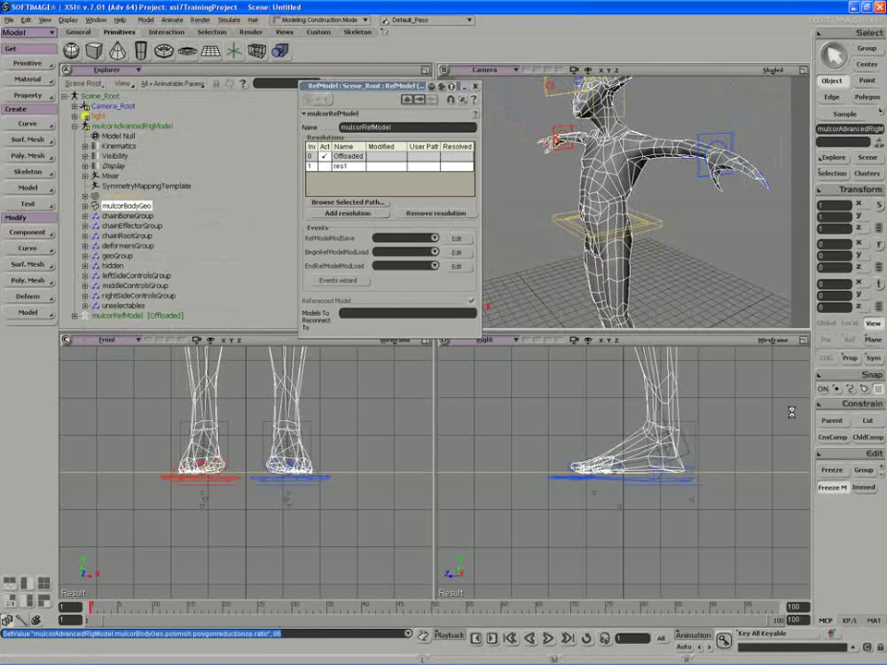
- Freeze the modeling operators on mulcorBodyGeo and close the referenced model's properties
left_click(832, 486)
left_click(831, 173)
left_click(540, 212)
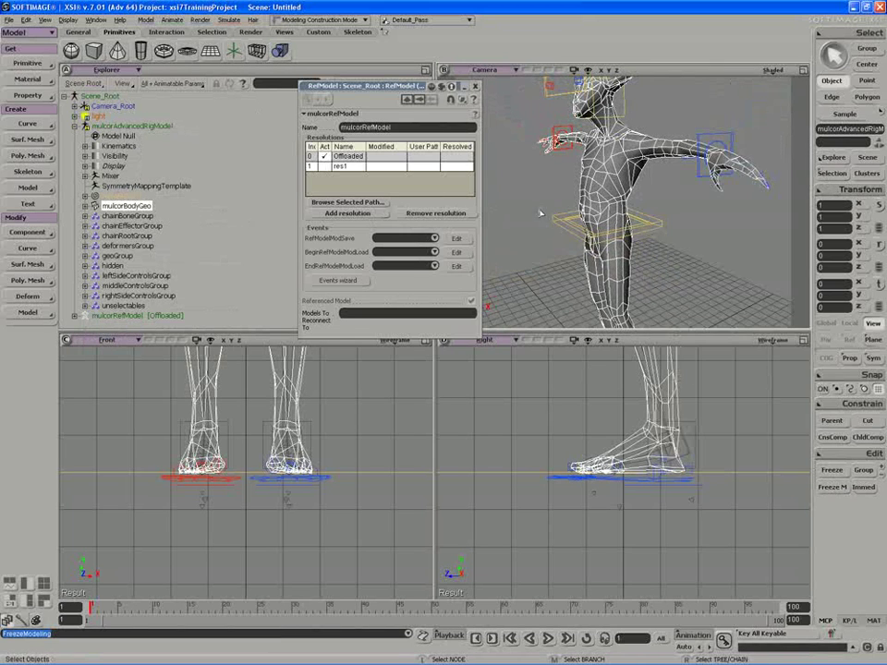
key("s")
right_click_drag(540, 211, 571, 213)
middle_click_drag(572, 214, 526, 213)
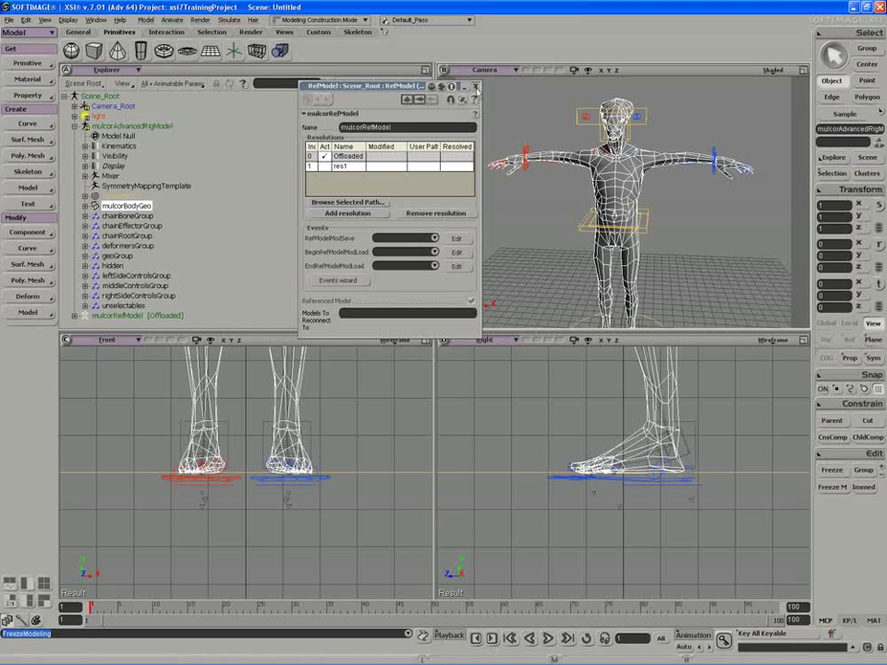
left_click(475, 86)
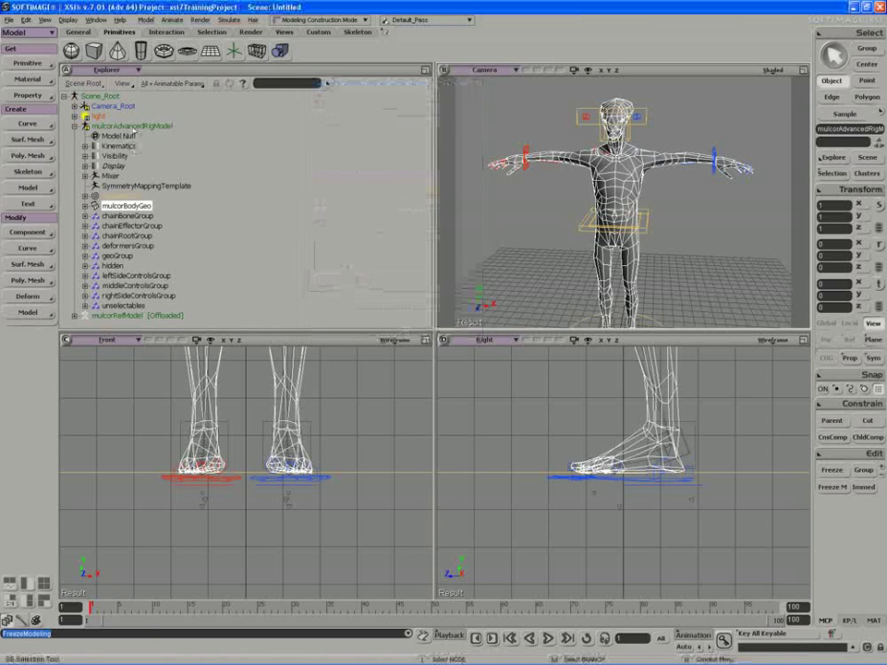
- Export the whole mulcorAdvancedRigModel to the project's Models folder as mulcorLowResRigModel
middle_click(129, 125)
right_click(129, 126)
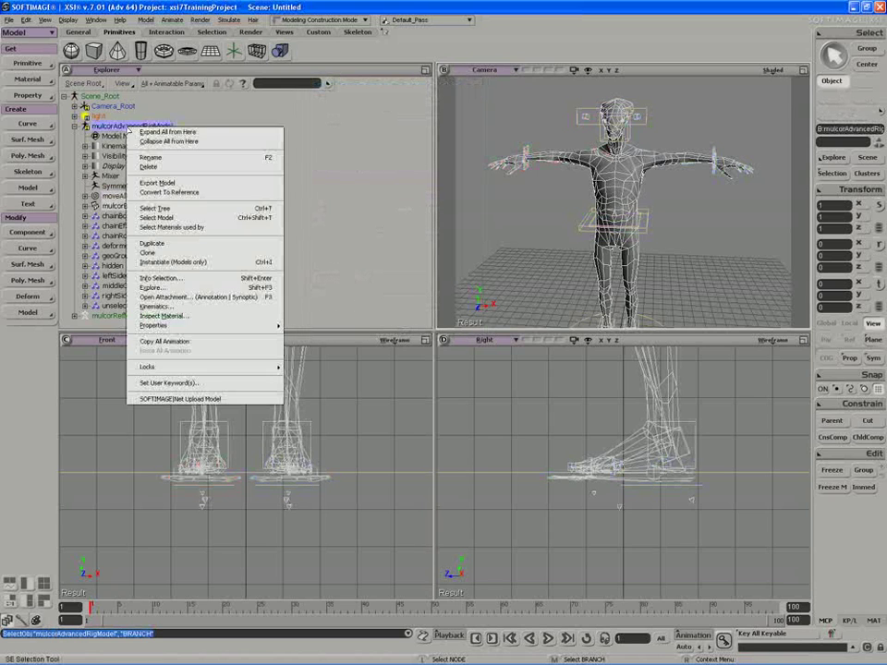
left_click(167, 182)
left_click(274, 309)
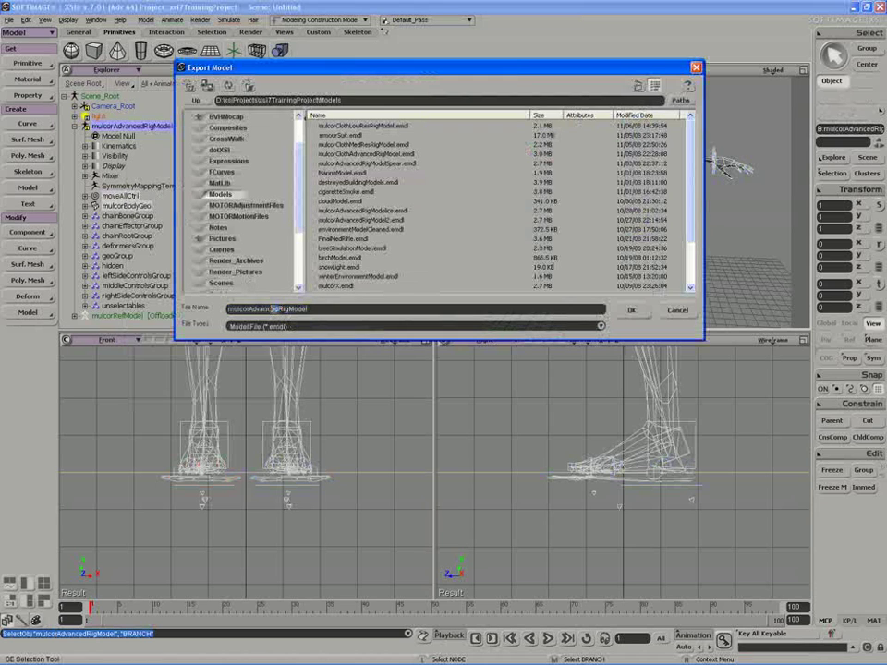
left_click_drag(247, 308, 278, 308)
type("LowRes")
left_click(630, 310)
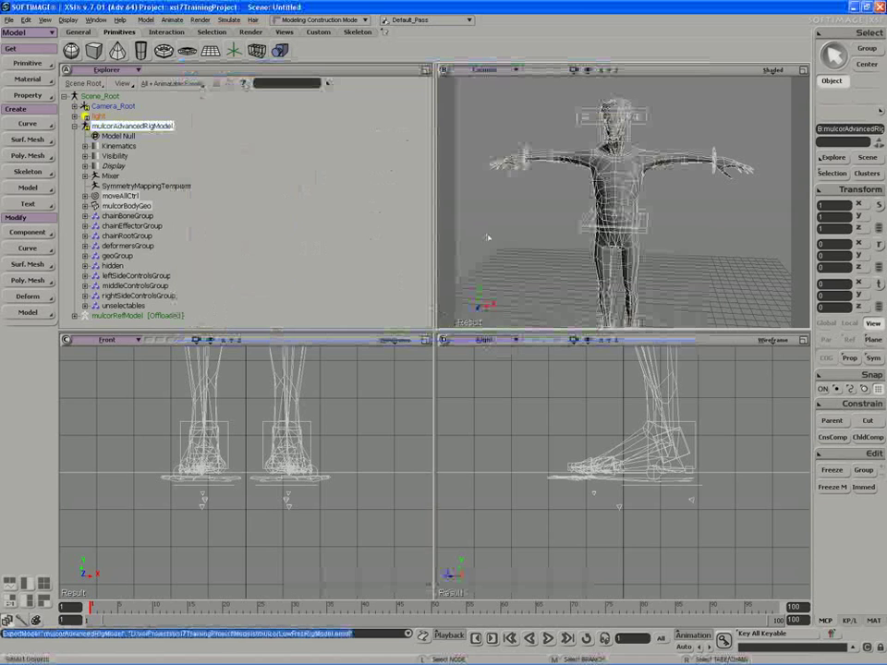
- Delete mulcorAdvancedRigModel with its entire hierarchy from the scene
middle_click(118, 127)
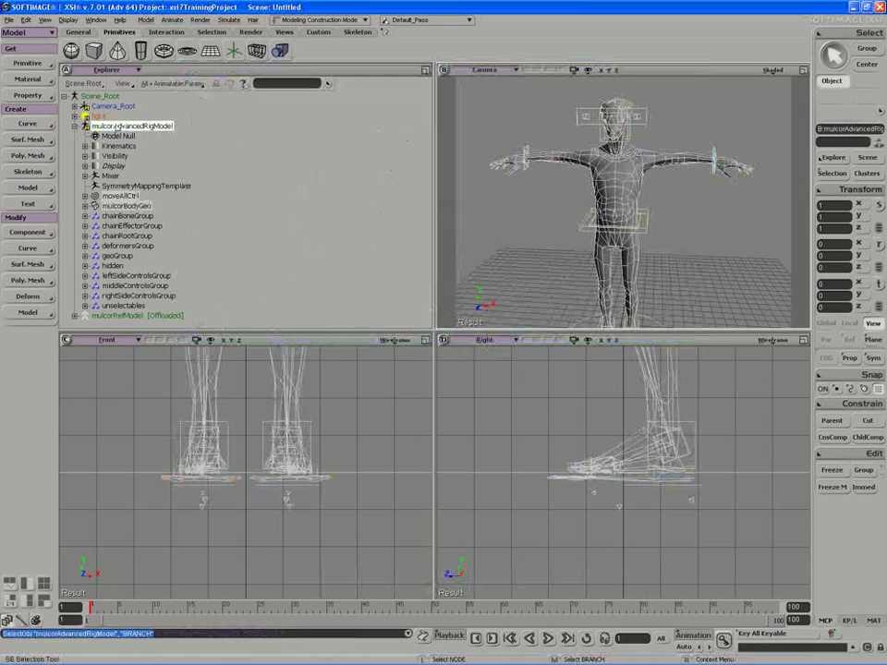
key("Delete")
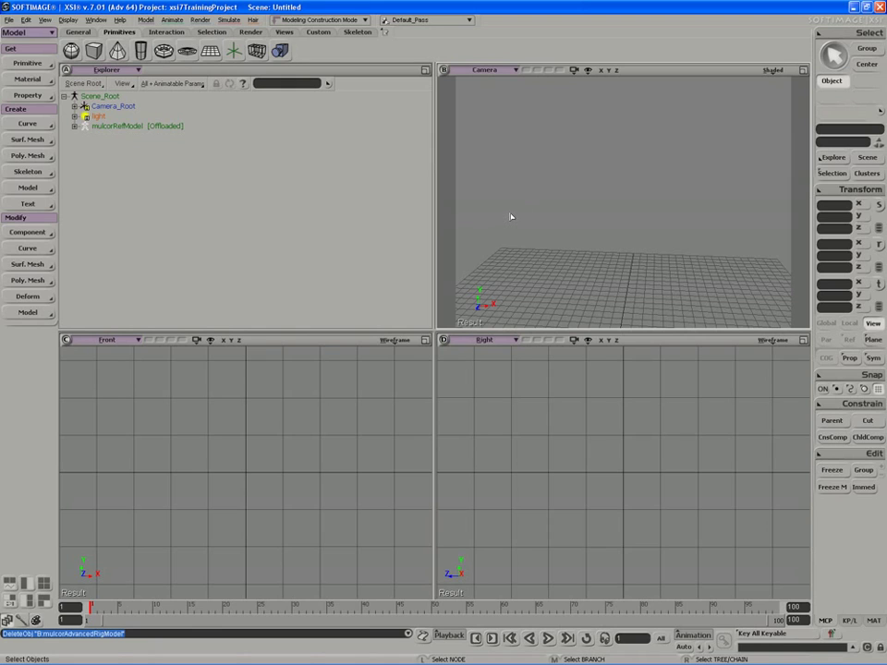
key("s")
right_click_drag(520, 231, 514, 191)
- Open the properties of mulcorRefModel and rename its res1 resolution low_res
left_click(108, 125)
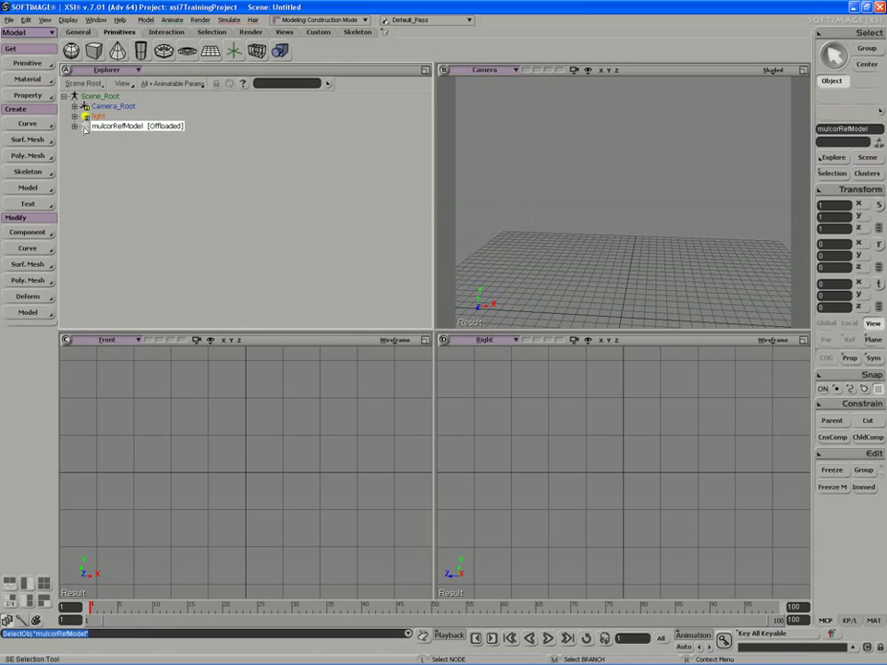
left_click(85, 126)
left_click(346, 168)
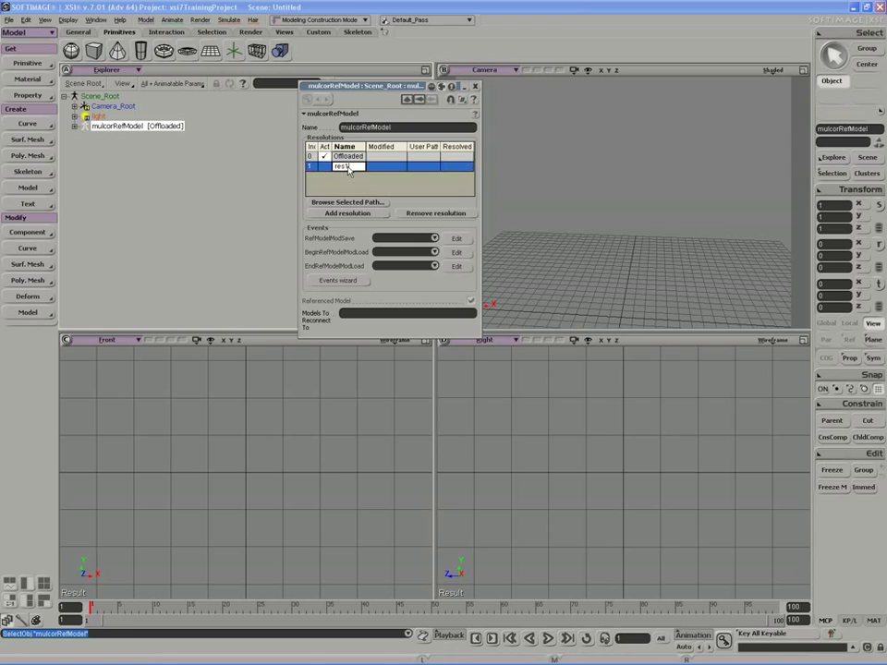
type("low_")
key("Return")
- Assign mulcorLowResRigModel.emdl from the Models folder as the file of the low_res resolution
left_click(346, 168)
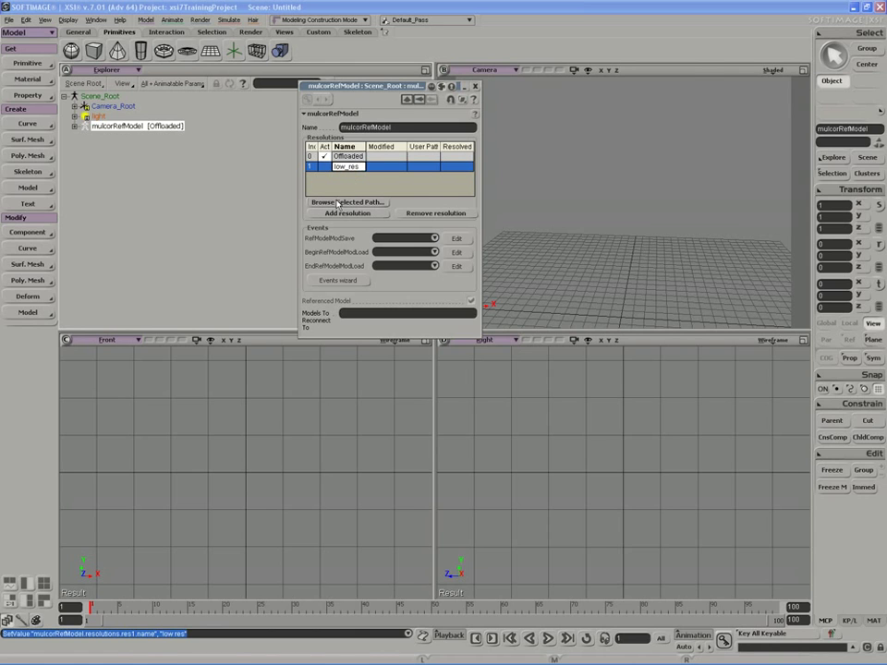
left_click(340, 202)
left_click_drag(469, 66, 361, 179)
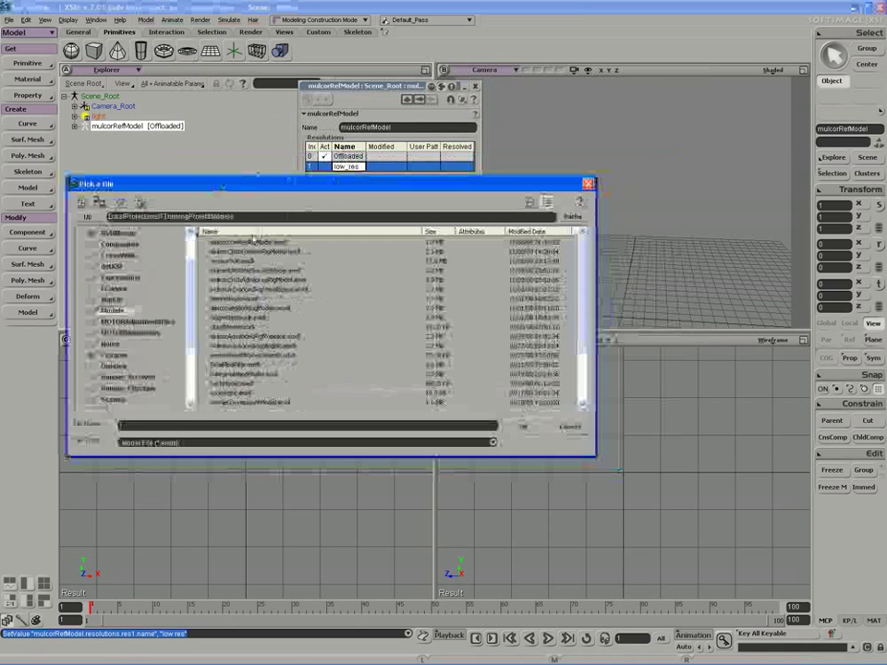
left_click(267, 243)
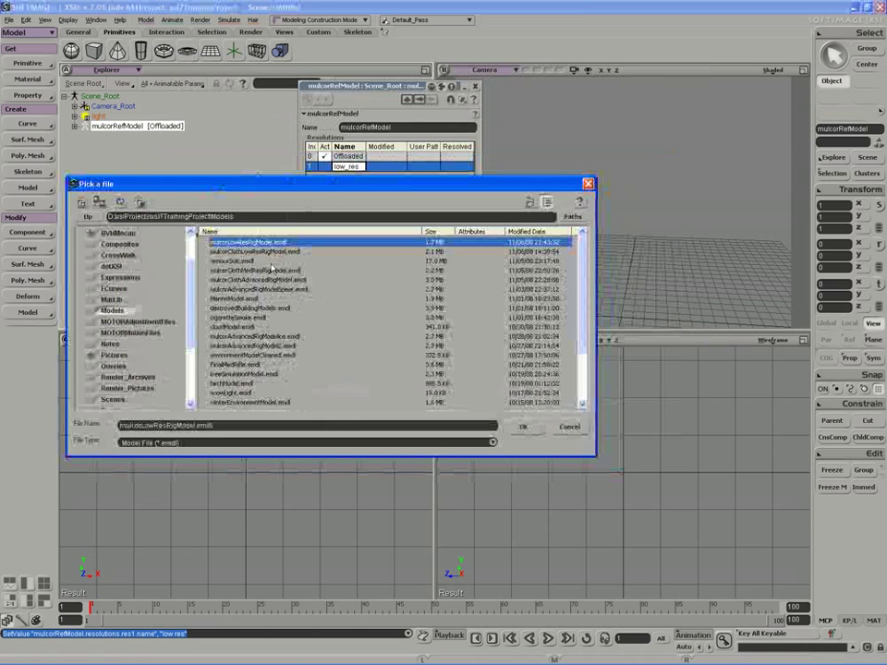
left_click(522, 425)
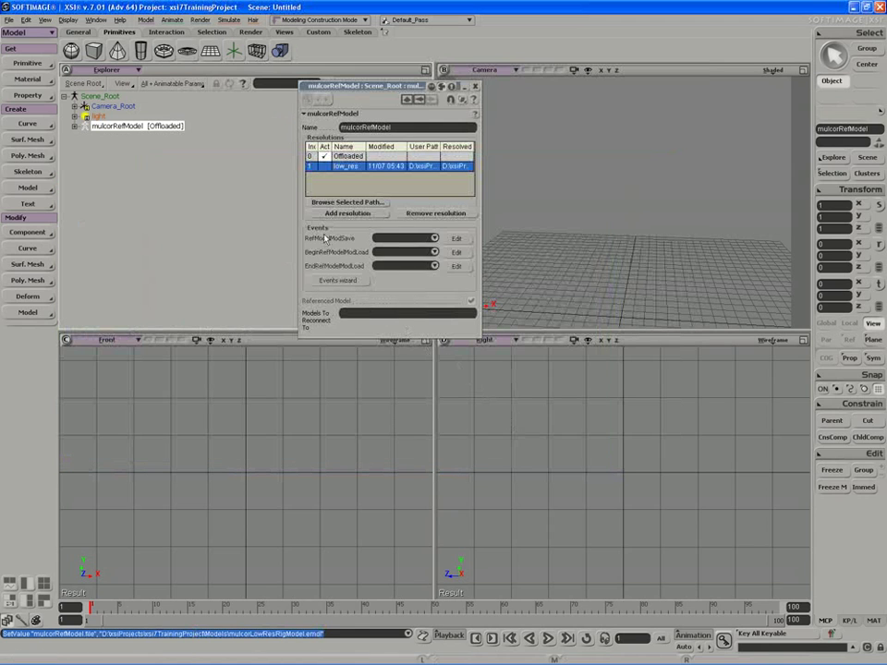
- Make low_res the active resolution of mulcorRefModel and check the loaded character in the Camera view
left_click_drag(359, 92, 329, 100)
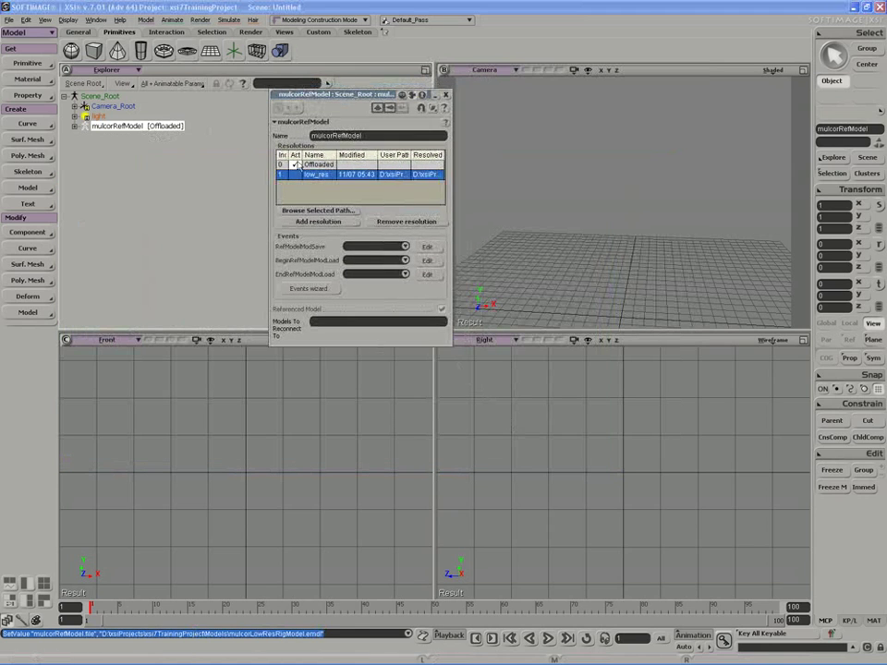
left_click_drag(273, 95, 247, 94)
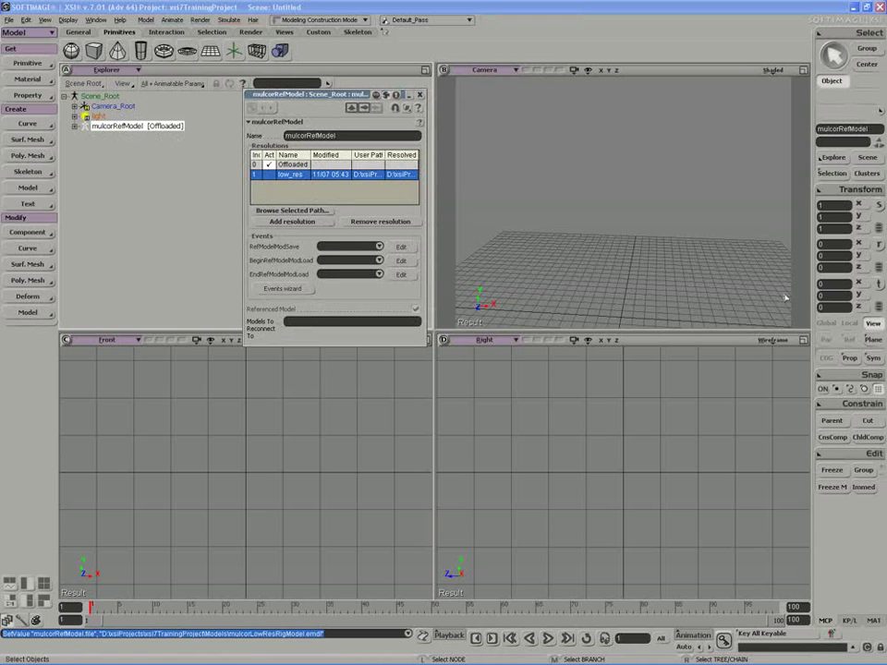
left_click(269, 174)
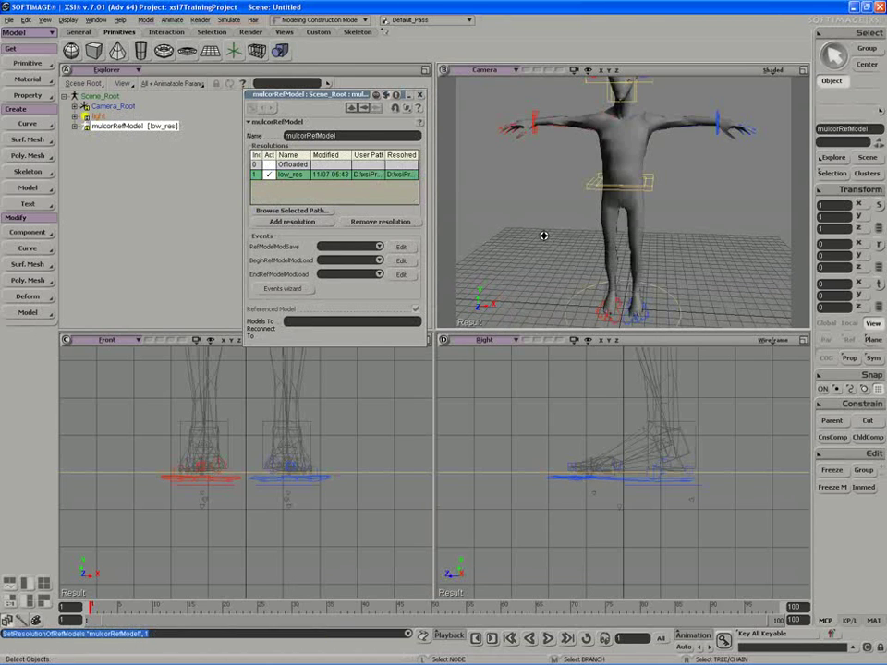
key("s")
middle_click_drag(544, 236, 554, 222)
right_click_drag(554, 222, 582, 204)
key("space")
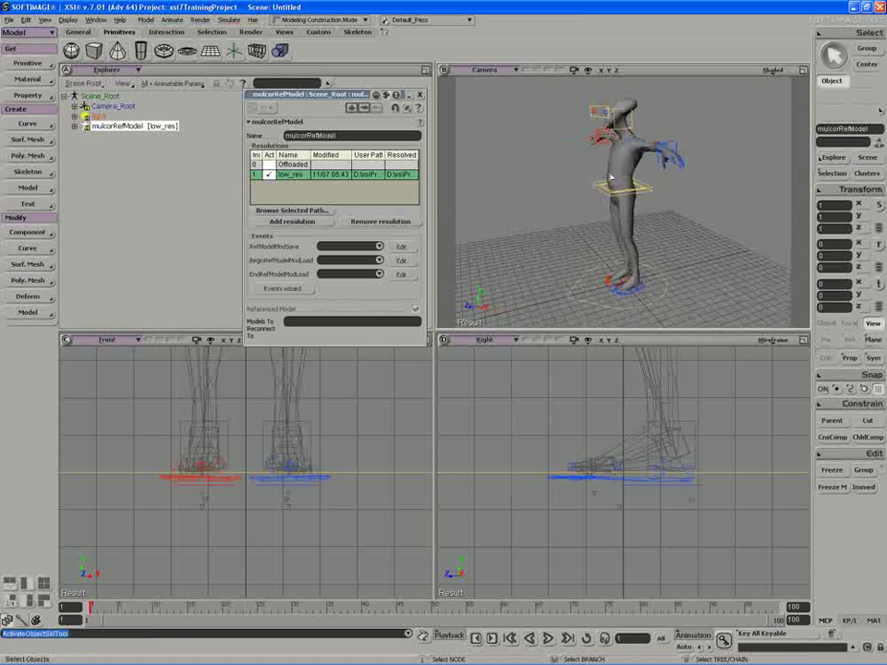
- Widen the model's properties to read the low_res file paths, then close them and deselect everything
left_click_drag(524, 184, 825, 189)
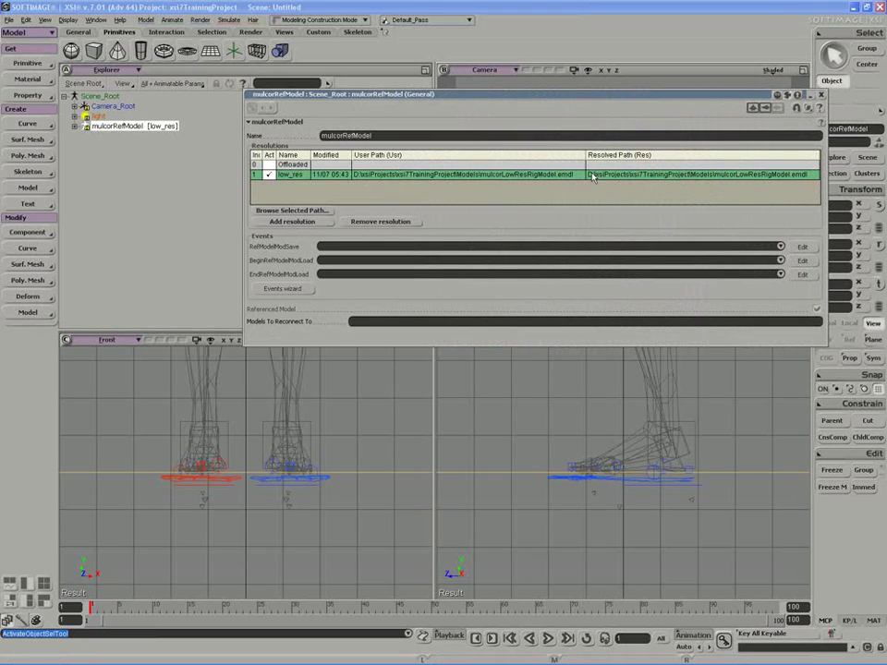
left_click_drag(571, 96, 385, 146)
left_click(637, 148)
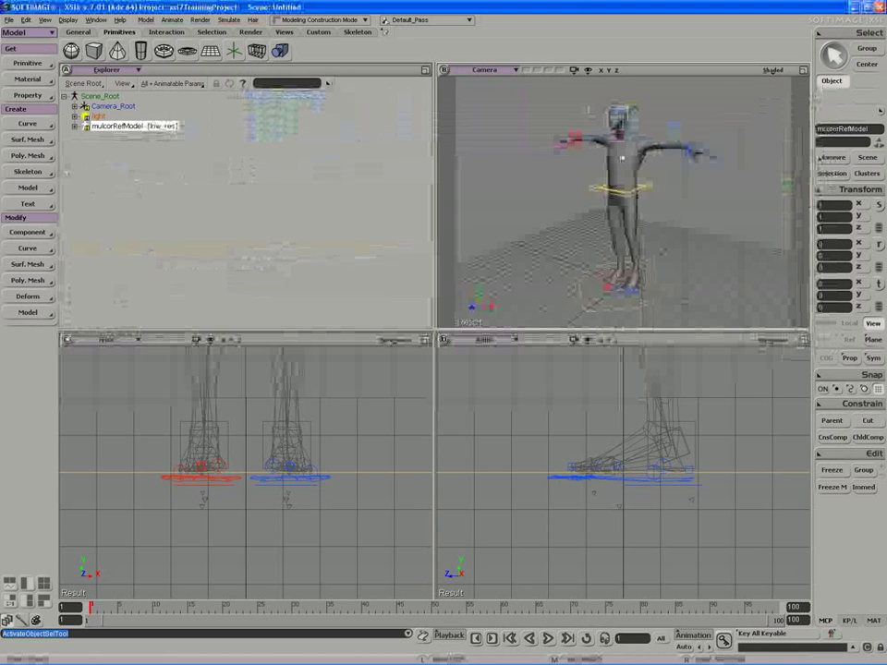
left_click(481, 207)
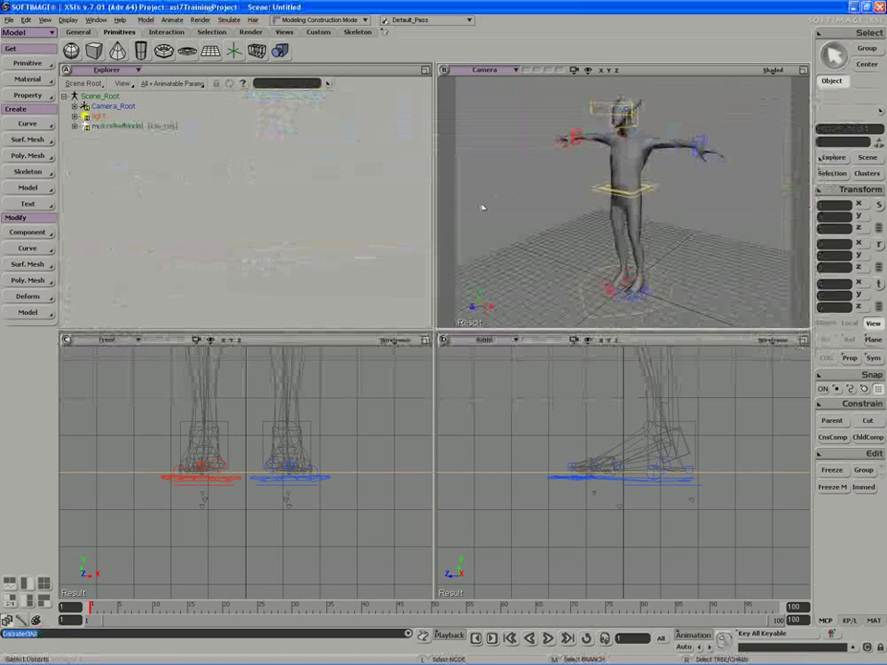